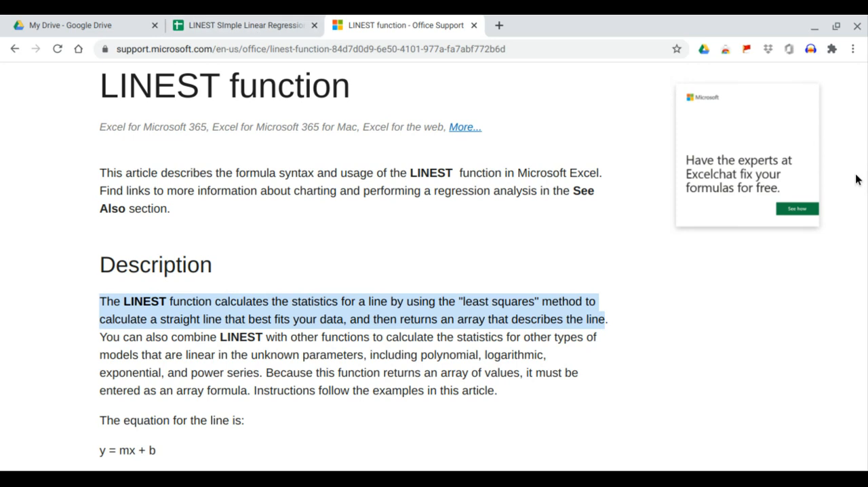
Copy the Month and Sales table from Example 2 of the LINEST article and paste it into the Google Sheets spreadsheet at A1
{"action": "left_click_drag", "start_coordinate": [866, 86], "coordinate": [840, 322]}
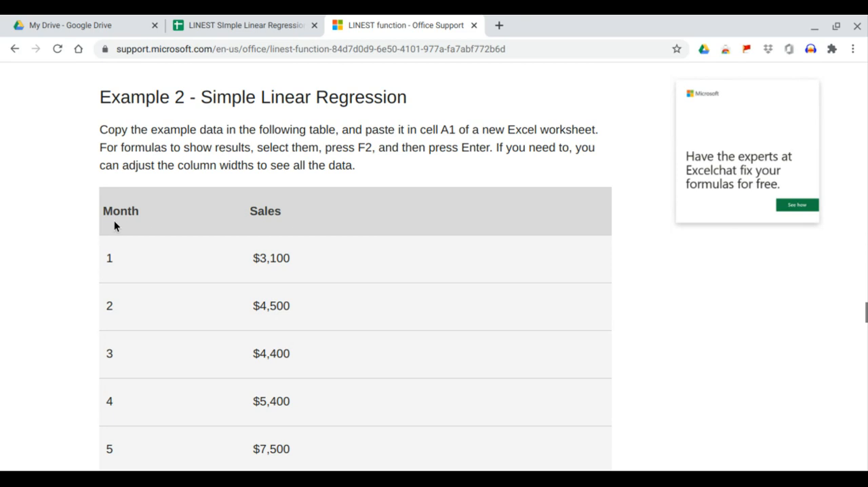
{"action": "left_click_drag", "start_coordinate": [101, 208], "coordinate": [283, 413]}
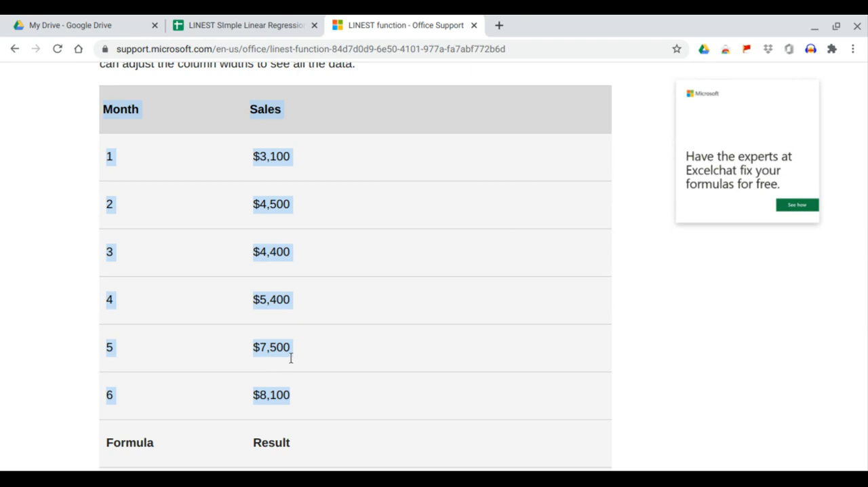
{"action": "left_click", "coordinate": [216, 22]}
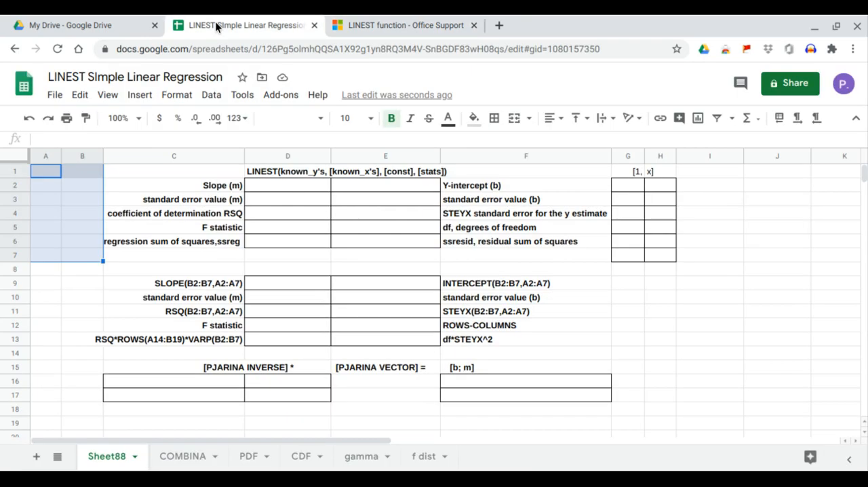
{"action": "left_click", "coordinate": [49, 170]}
{"action": "right_click", "coordinate": [49, 170]}
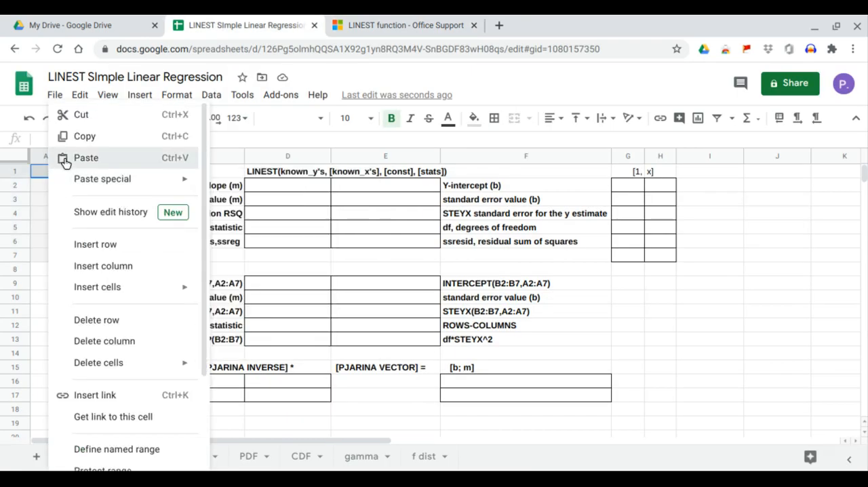
{"action": "left_click", "coordinate": [64, 160]}
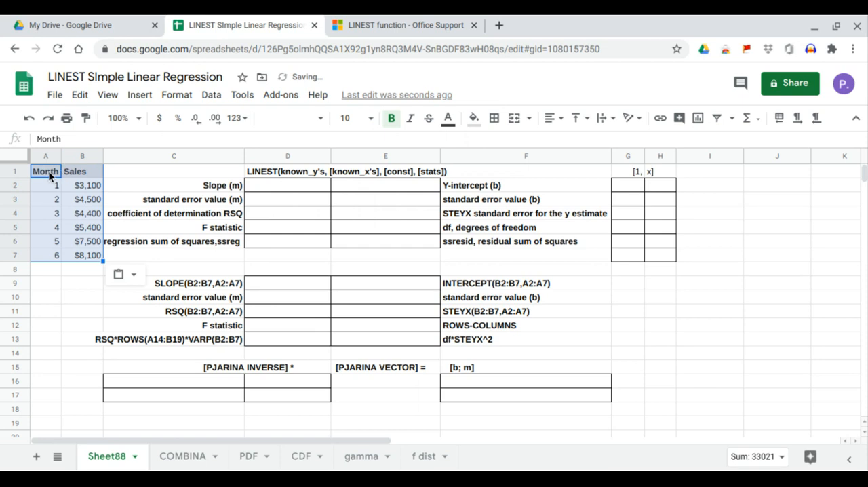
Compare the pasted Month and Sales columns with the source table in the LINEST support article
{"action": "left_click_drag", "start_coordinate": [47, 175], "coordinate": [45, 259]}
{"action": "left_click_drag", "start_coordinate": [83, 173], "coordinate": [81, 255]}
{"action": "left_click", "coordinate": [380, 25]}
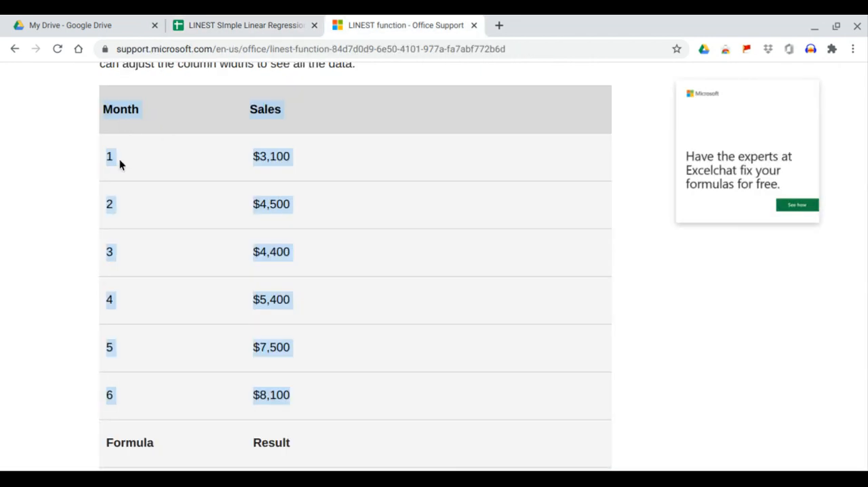
{"action": "left_click", "coordinate": [267, 110]}
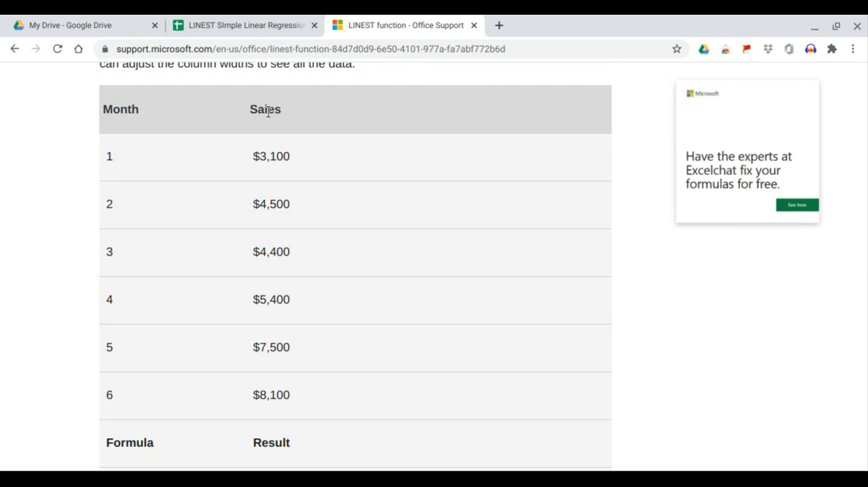
{"action": "left_click_drag", "start_coordinate": [111, 110], "coordinate": [143, 129]}
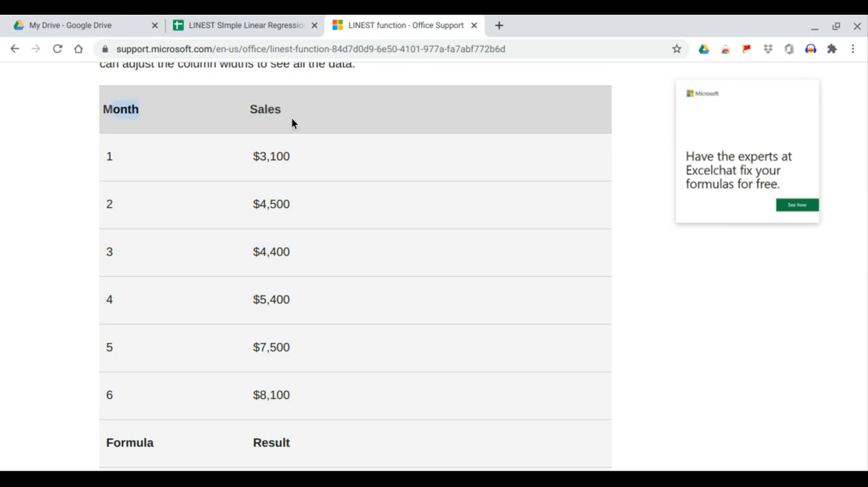
Return to the spreadsheet and insert a chart from the Month and Sales data in A1:B7
{"action": "left_click", "coordinate": [241, 26]}
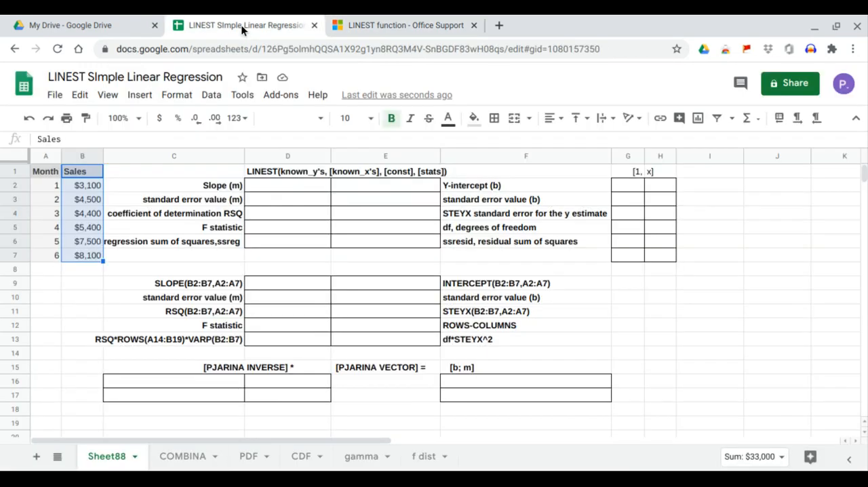
{"action": "left_click_drag", "start_coordinate": [39, 171], "coordinate": [80, 255]}
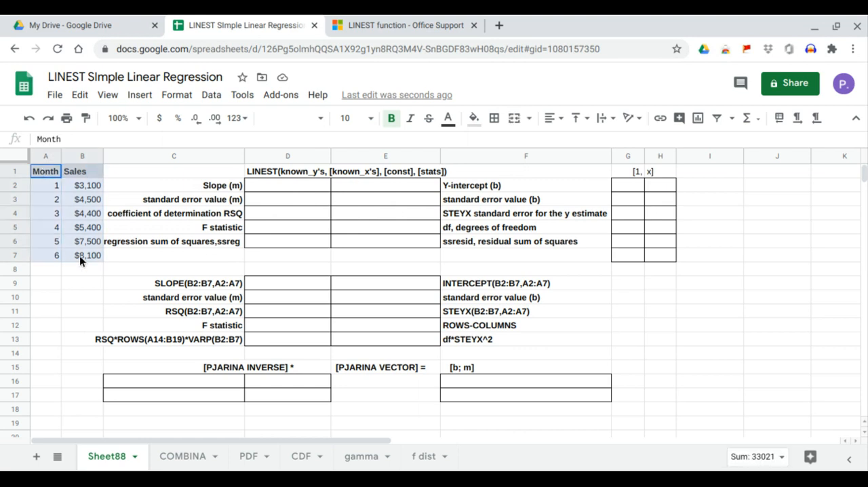
{"action": "left_click", "coordinate": [143, 96]}
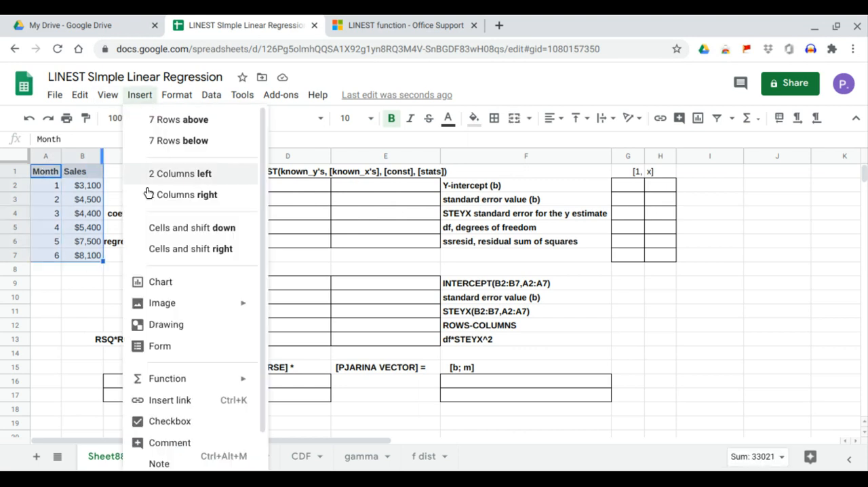
{"action": "left_click", "coordinate": [157, 283]}
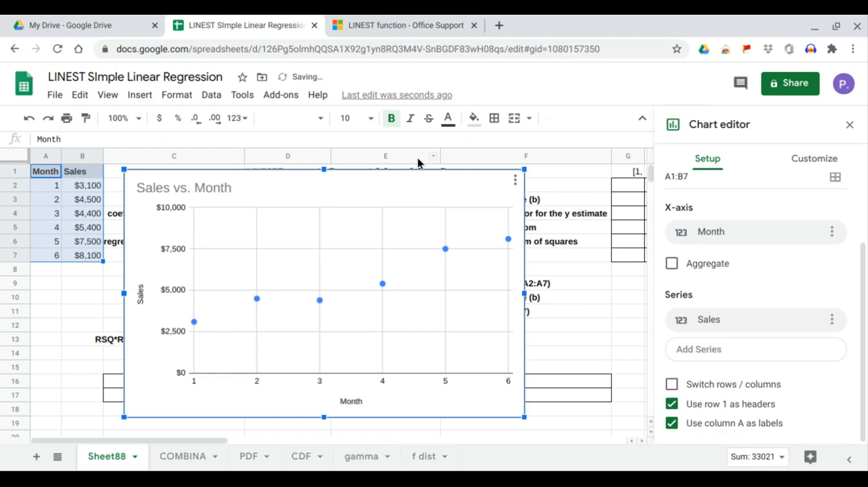
Add a trendline to the Sales series of the chart
{"action": "left_click", "coordinate": [805, 163]}
{"action": "left_click", "coordinate": [709, 265]}
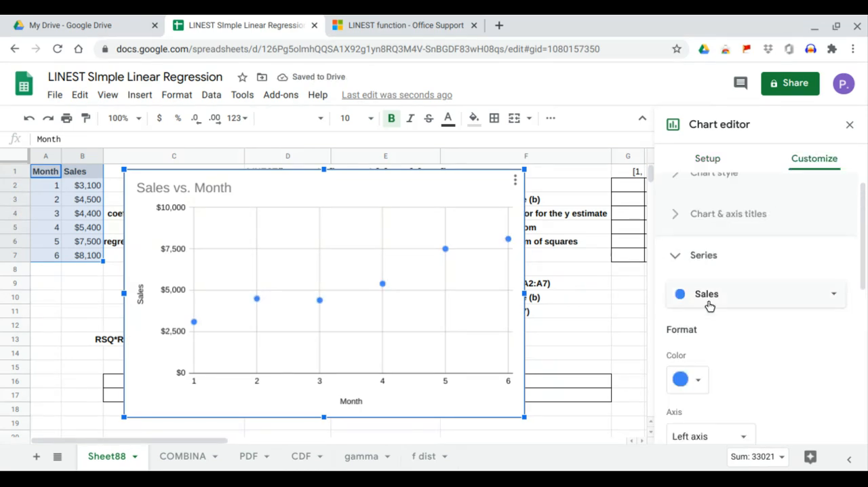
{"action": "scroll", "coordinate": [711, 307], "scroll_direction": "down", "scroll_amount": 2}
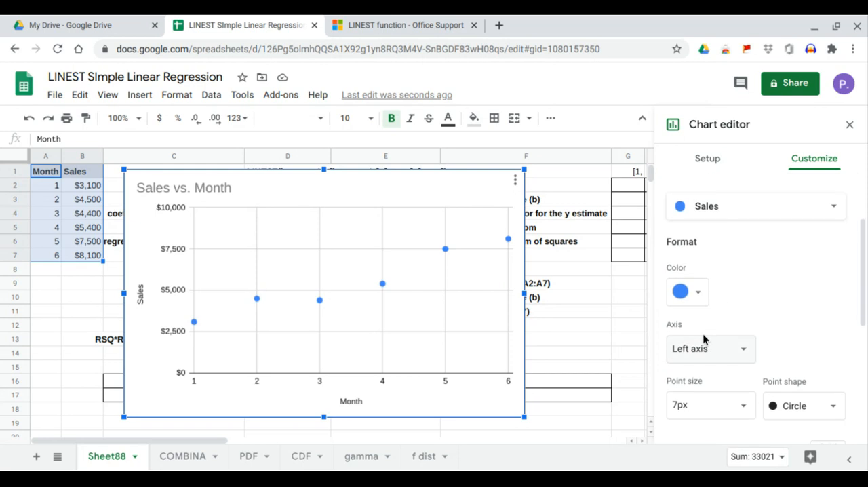
{"action": "scroll", "coordinate": [702, 339], "scroll_direction": "down", "scroll_amount": 2}
{"action": "left_click", "coordinate": [672, 424]}
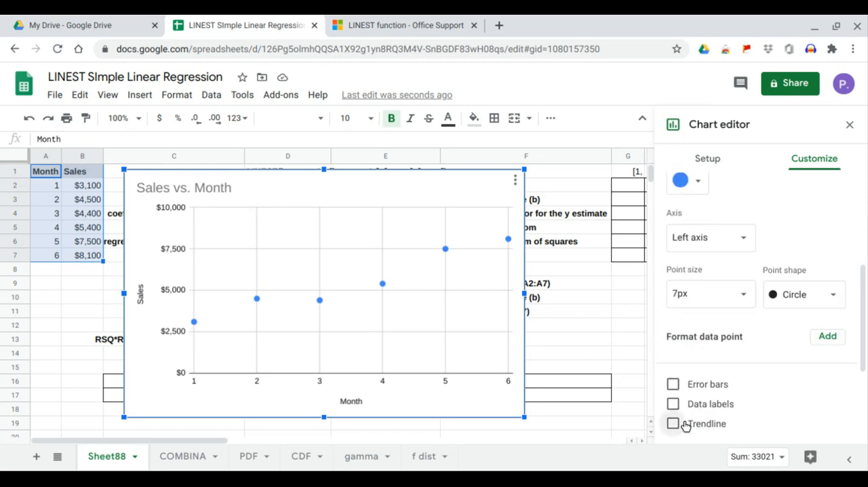
Label the trendline with its equation, show R², and close the chart editor
{"action": "scroll", "coordinate": [740, 342], "scroll_direction": "down", "scroll_amount": 4}
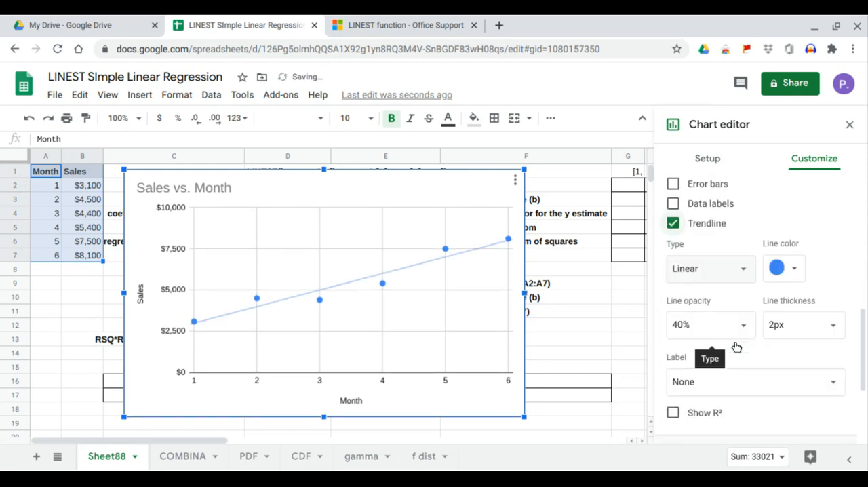
{"action": "left_click", "coordinate": [738, 328]}
{"action": "left_click", "coordinate": [723, 376]}
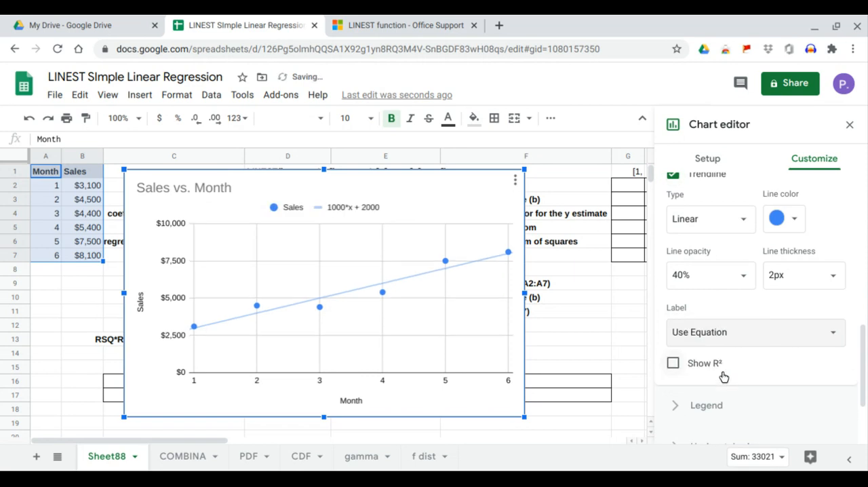
{"action": "left_click", "coordinate": [678, 366]}
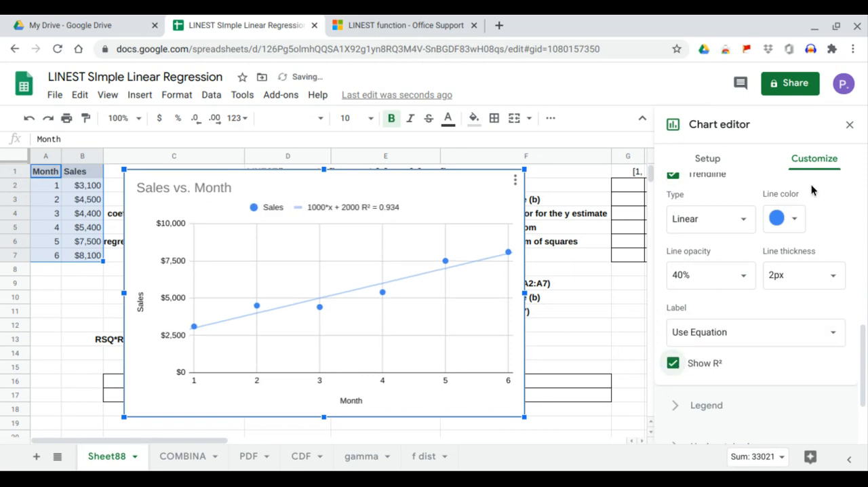
{"action": "left_click", "coordinate": [849, 125]}
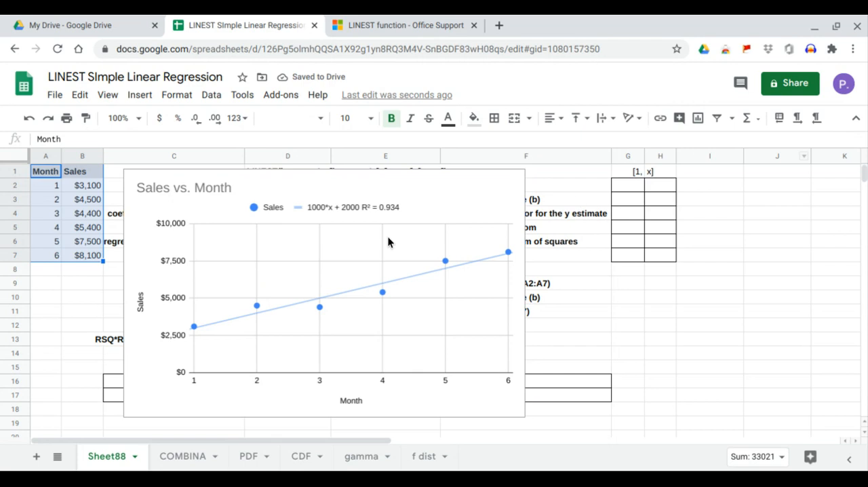
Shrink the chart and place it below the [1, x] table, widening it to end near the edge of column K
{"action": "left_click_drag", "start_coordinate": [121, 171], "coordinate": [587, 311]}
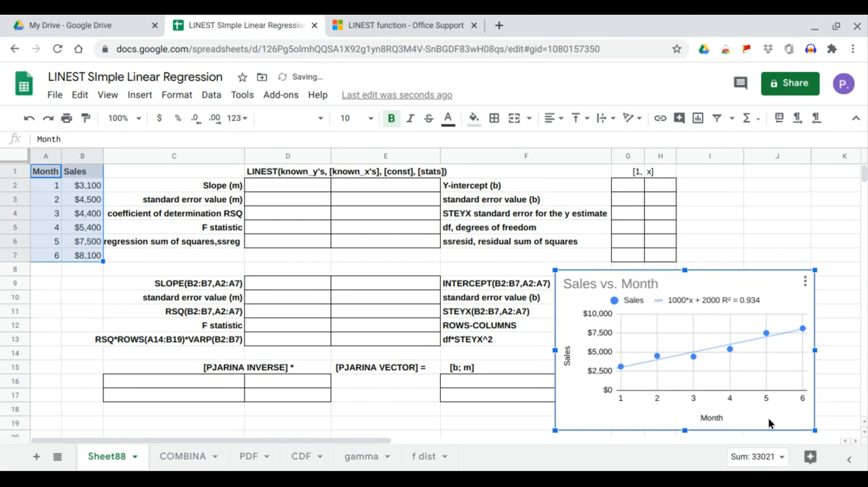
{"action": "left_click_drag", "start_coordinate": [817, 431], "coordinate": [830, 444]}
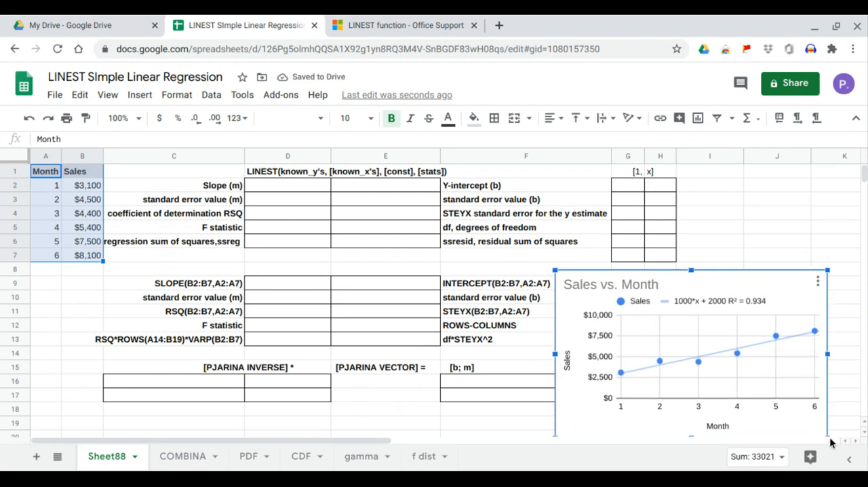
{"action": "left_click_drag", "start_coordinate": [828, 356], "coordinate": [853, 354]}
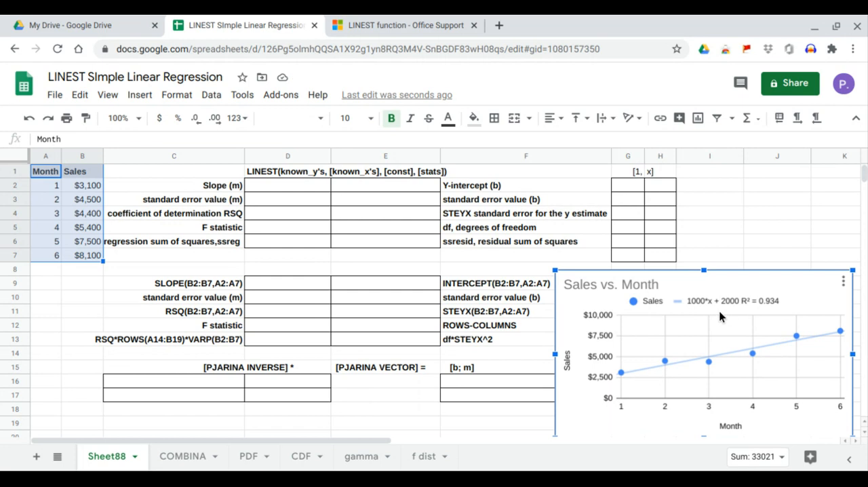
Enter =LINEST(B2:B7,A2:A7) in D2 to calculate the slope and y-intercept
{"action": "left_click", "coordinate": [294, 193]}
{"action": "type", "text": "=LINEST("}
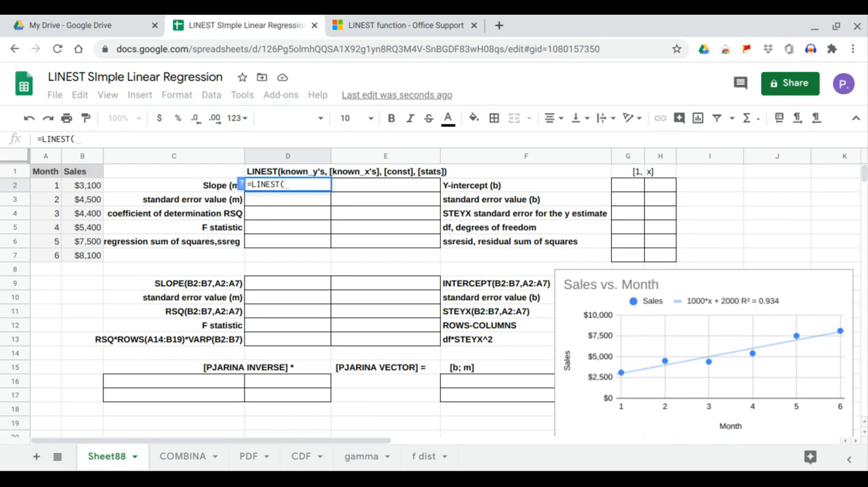
{"action": "left_click_drag", "start_coordinate": [98, 190], "coordinate": [97, 256]}
{"action": "type", "text": ","}
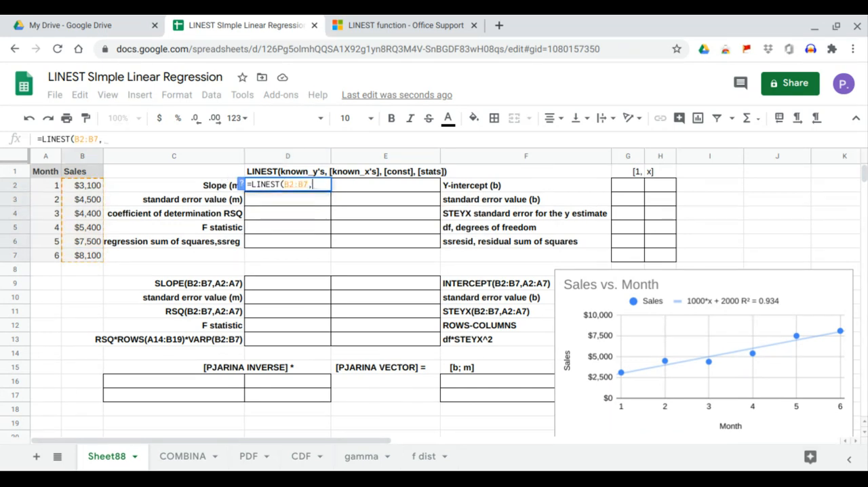
{"action": "left_click_drag", "start_coordinate": [50, 190], "coordinate": [56, 264]}
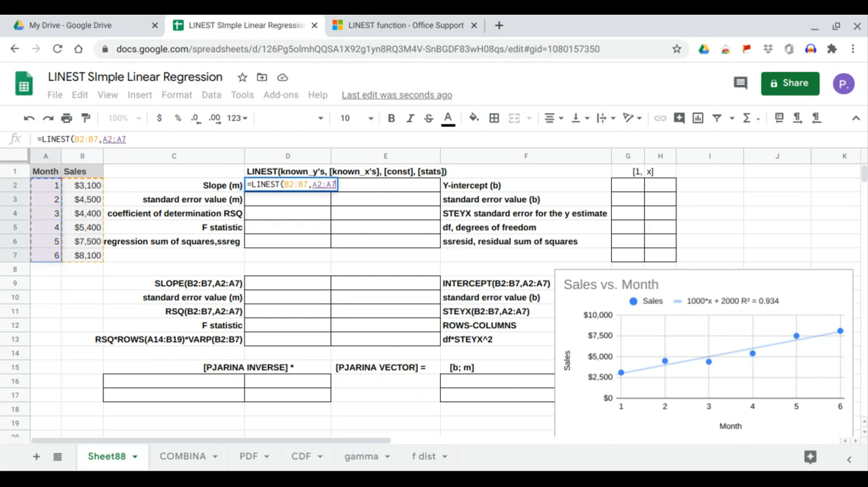
{"action": "key", "text": "Return"}
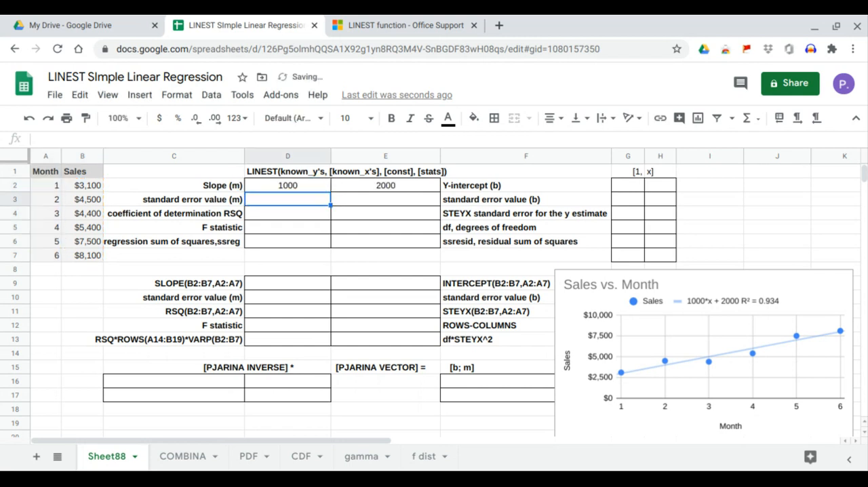
Compare the LINEST slope and y-intercept in D2 and E2 with the chart's trendline equation
{"action": "left_click", "coordinate": [366, 186]}
{"action": "left_click", "coordinate": [729, 304]}
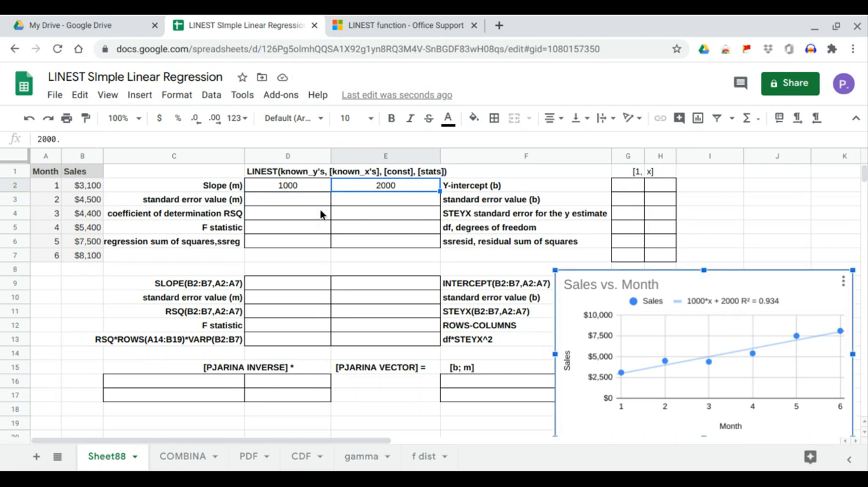
{"action": "left_click", "coordinate": [308, 186]}
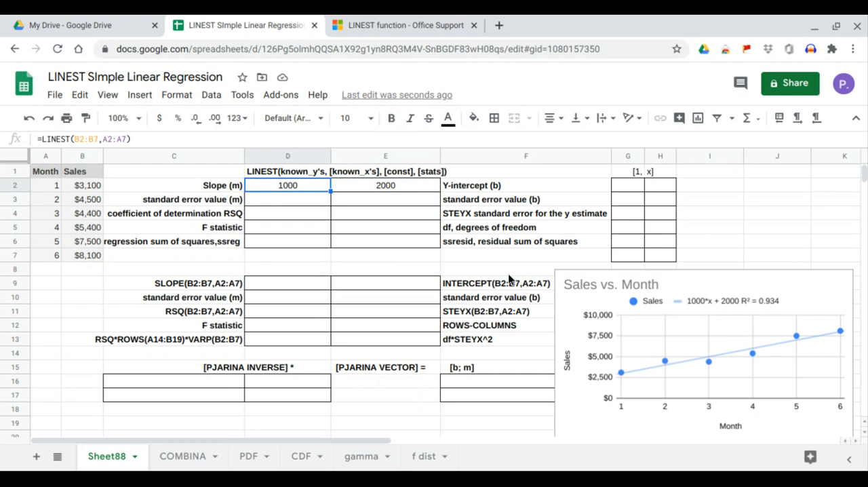
{"action": "left_click", "coordinate": [698, 310]}
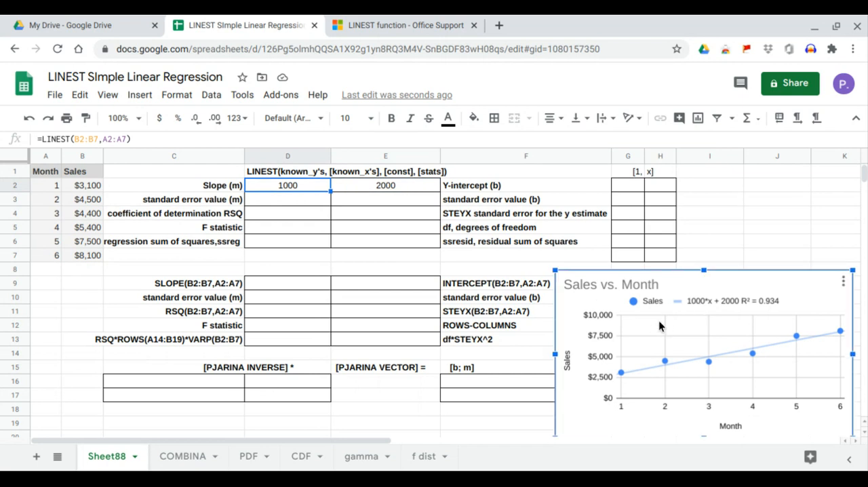
Enter =SLOPE(B2:B7,A2:A7) in D9 and compare the result with the LINEST slope in D2 and the chart's trendline equation
{"action": "left_click", "coordinate": [290, 284]}
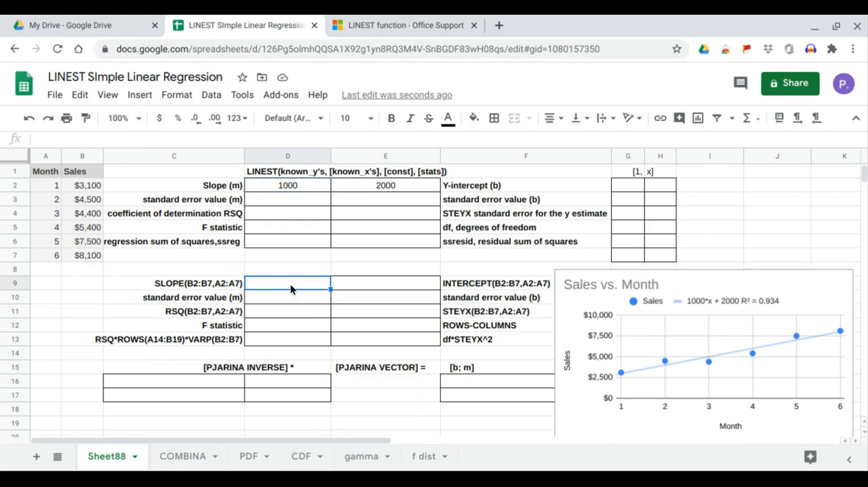
{"action": "type", "text": "=slo"}
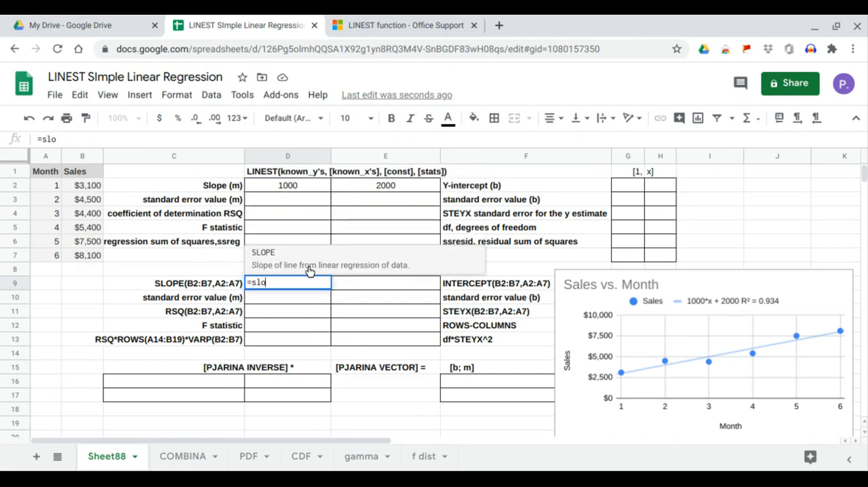
{"action": "key", "text": "Tab"}
{"action": "left_click_drag", "start_coordinate": [95, 186], "coordinate": [95, 253]}
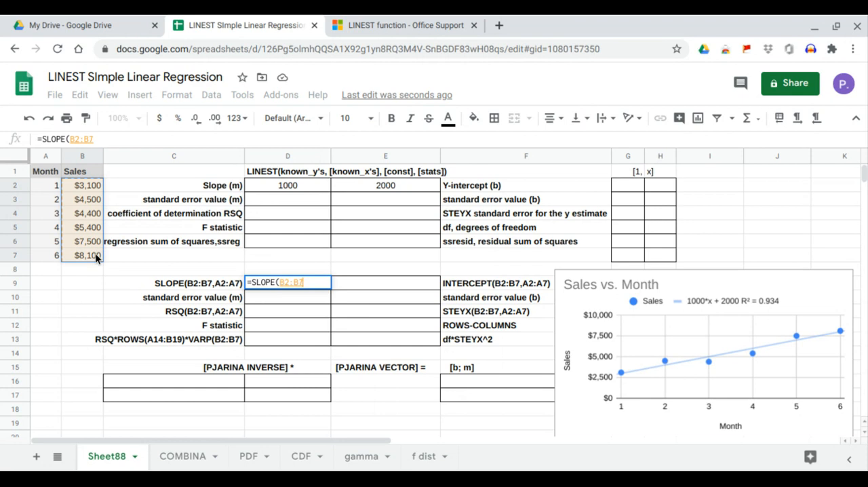
{"action": "type", "text": ","}
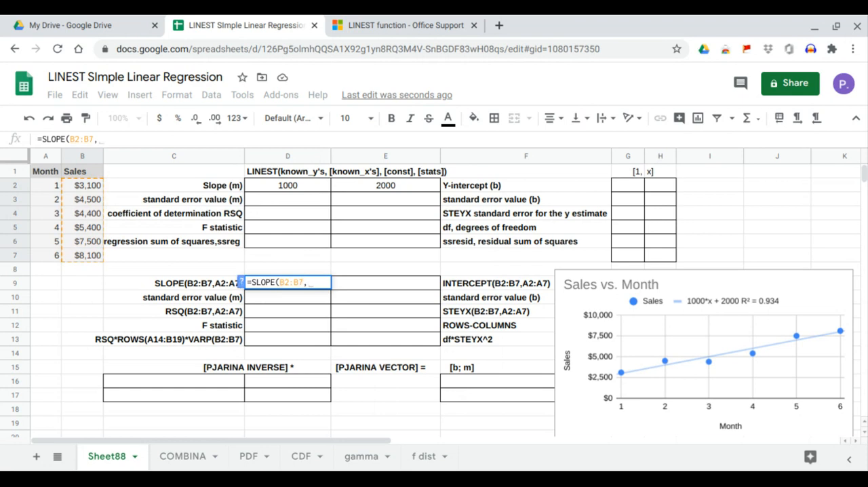
{"action": "left_click_drag", "start_coordinate": [41, 185], "coordinate": [42, 251]}
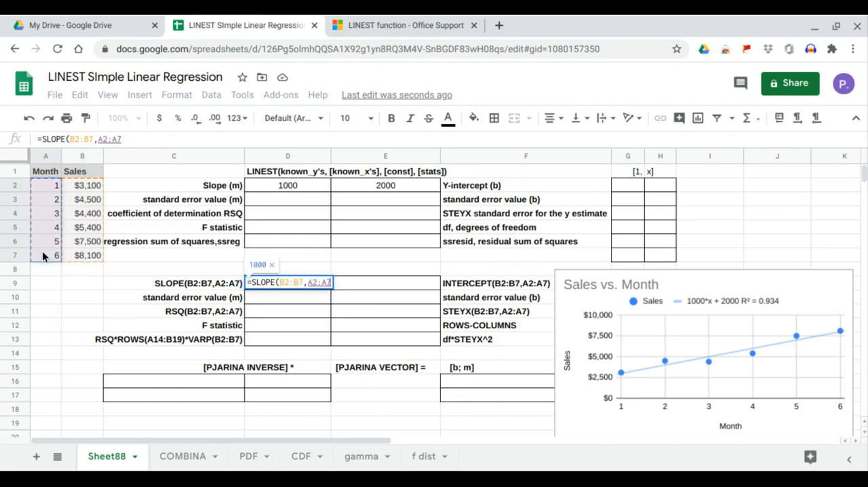
{"action": "key", "text": "Return"}
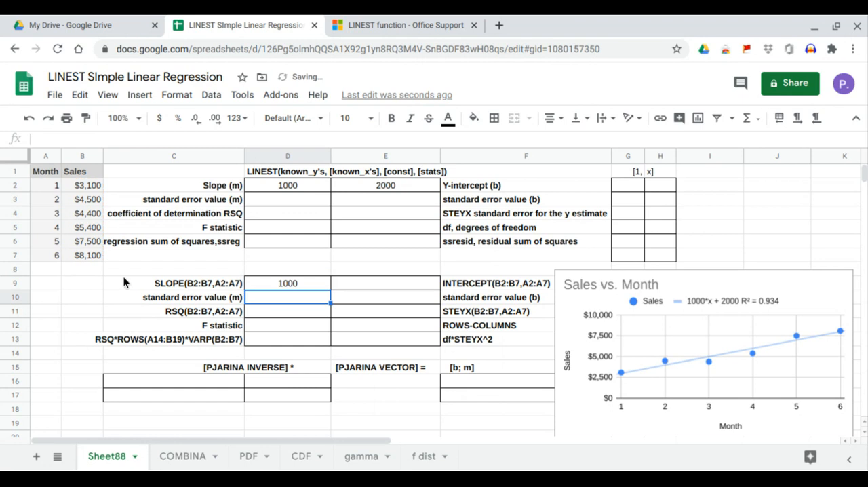
{"action": "left_click", "coordinate": [275, 283]}
{"action": "left_click", "coordinate": [293, 187]}
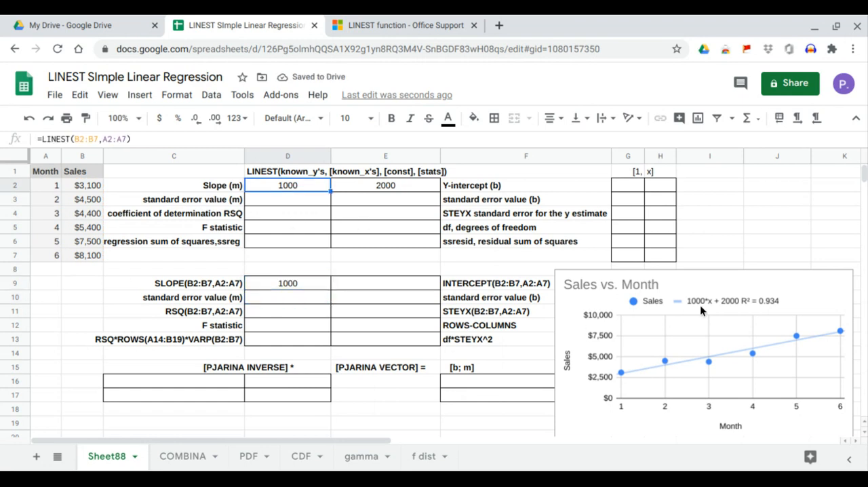
{"action": "left_click", "coordinate": [700, 305]}
Enter =INTERCEPT(B2:B7,A2:A7) in E9 and compare the result with the LINEST y-intercept in E2
{"action": "left_click", "coordinate": [421, 283]}
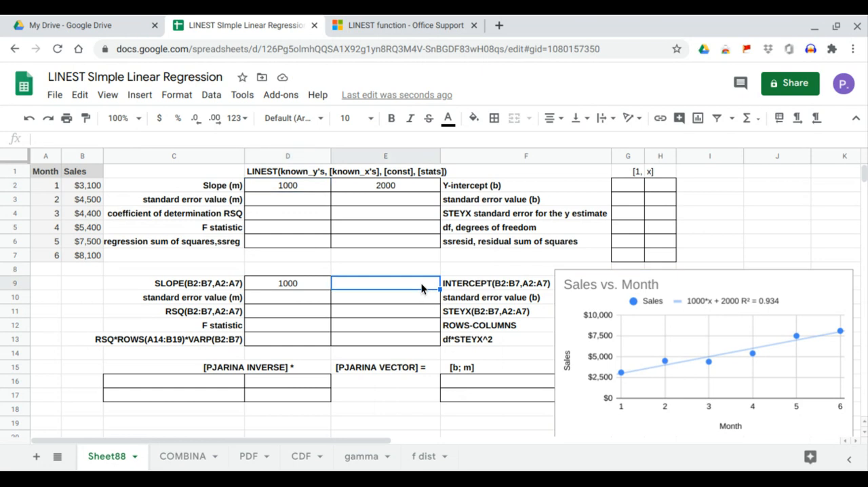
{"action": "type", "text": "=interc"}
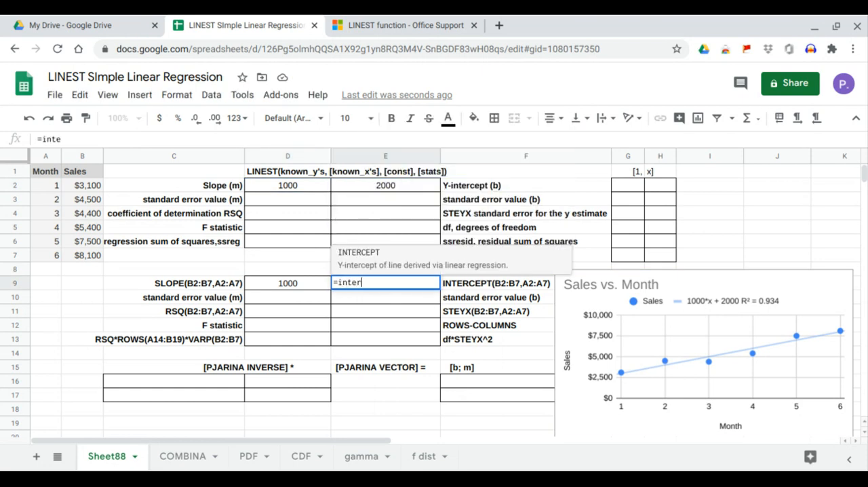
{"action": "key", "text": "Tab"}
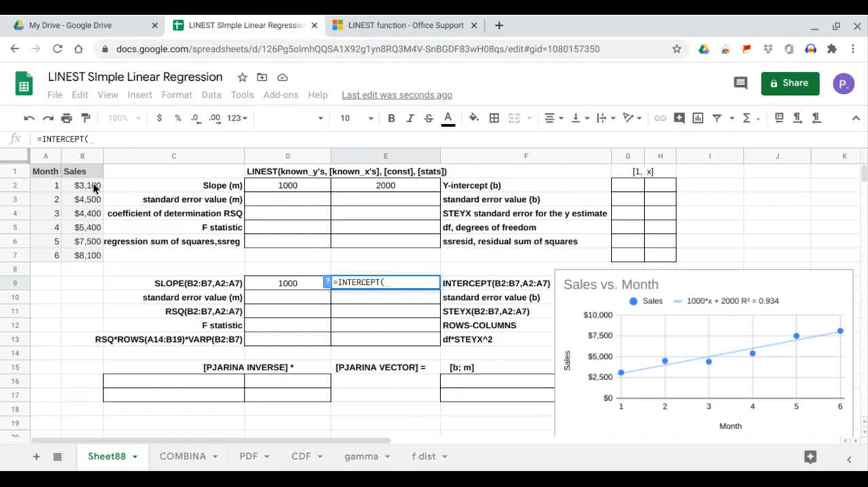
{"action": "left_click_drag", "start_coordinate": [93, 185], "coordinate": [92, 255]}
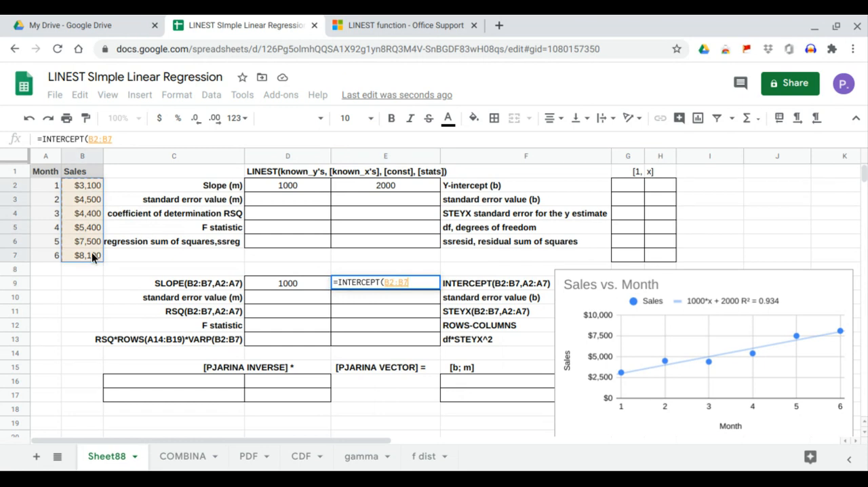
{"action": "type", "text": ","}
{"action": "left_click_drag", "start_coordinate": [50, 185], "coordinate": [61, 254]}
{"action": "key", "text": "Return"}
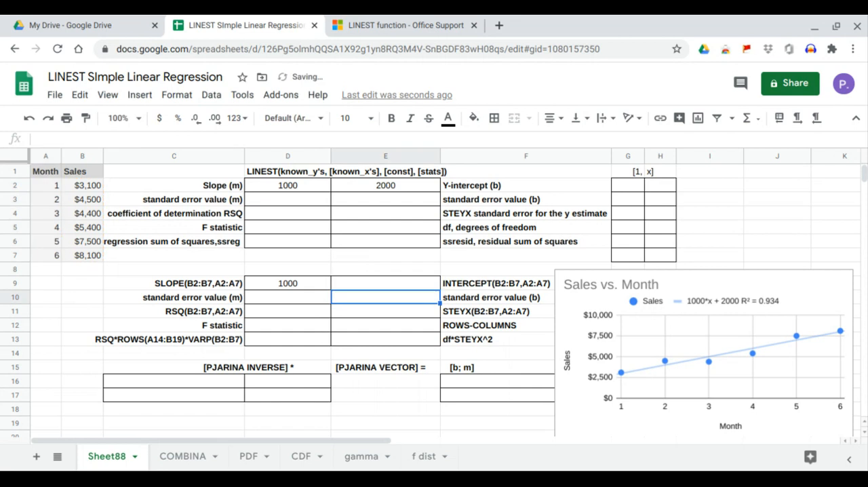
{"action": "left_click", "coordinate": [384, 285]}
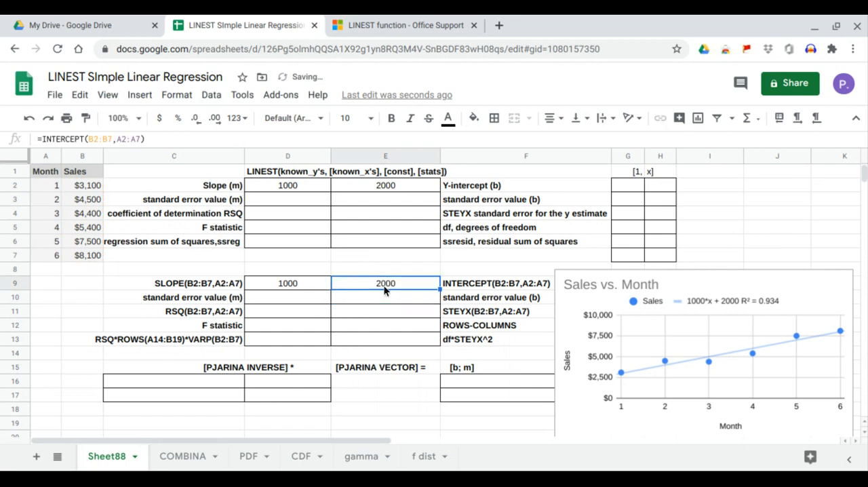
{"action": "left_click", "coordinate": [389, 192]}
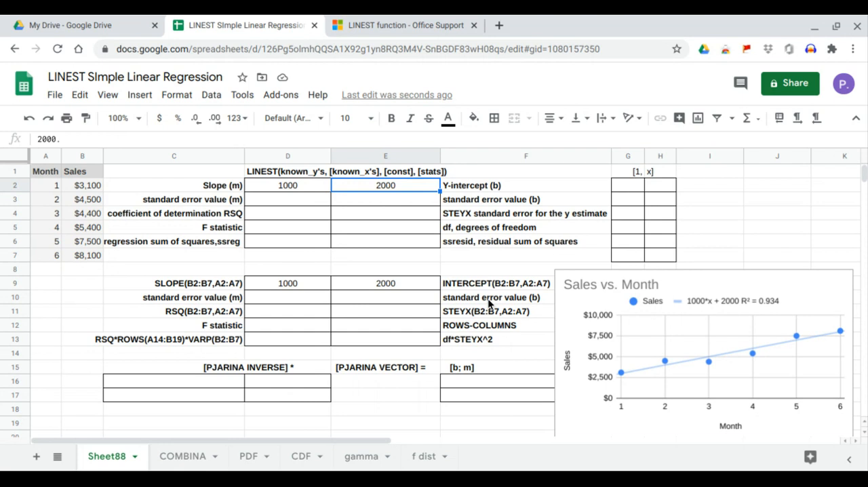
Build the [1, x] matrix by filling G2:G7 with 1 and entering =ARRAYFORMULA(A2:A7) in H2
{"action": "left_click", "coordinate": [625, 189]}
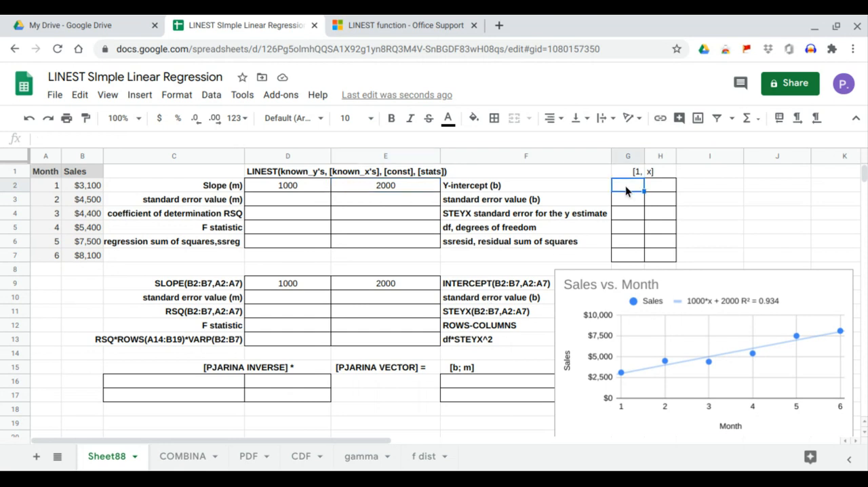
{"action": "type", "text": "1"}
{"action": "left_click", "coordinate": [661, 189]}
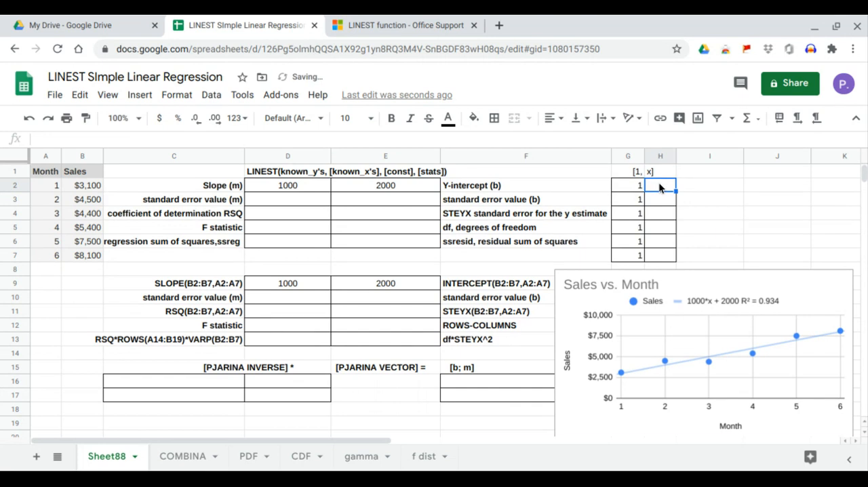
{"action": "type", "text": "="}
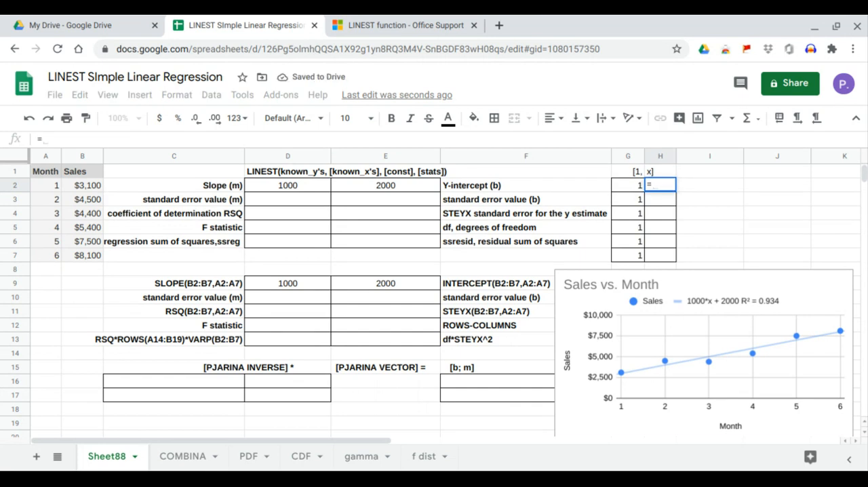
{"action": "type", "text": "arr"}
{"action": "key", "text": "Tab"}
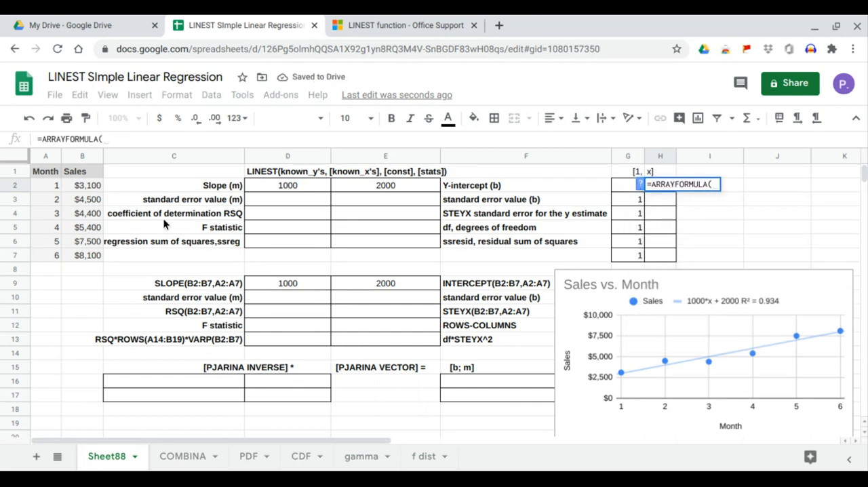
{"action": "left_click_drag", "start_coordinate": [50, 185], "coordinate": [55, 251]}
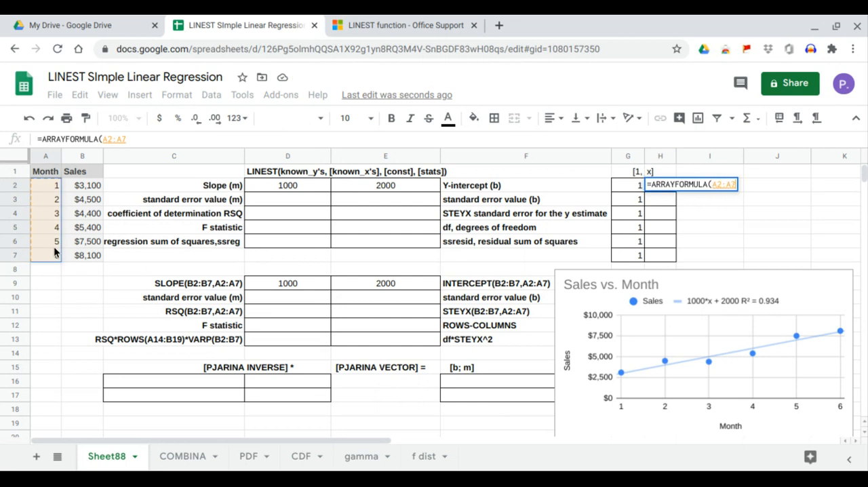
{"action": "key", "text": "Return"}
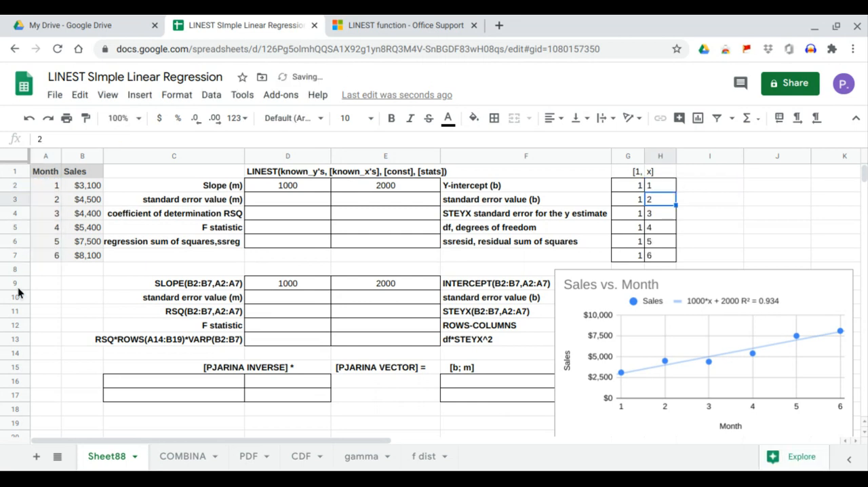
Calculate the PJARINA inverse by entering =MINVERSE(MMULT(TRANSPOSE(G2:H7),G2:H7)) in C16
{"action": "left_click", "coordinate": [187, 378]}
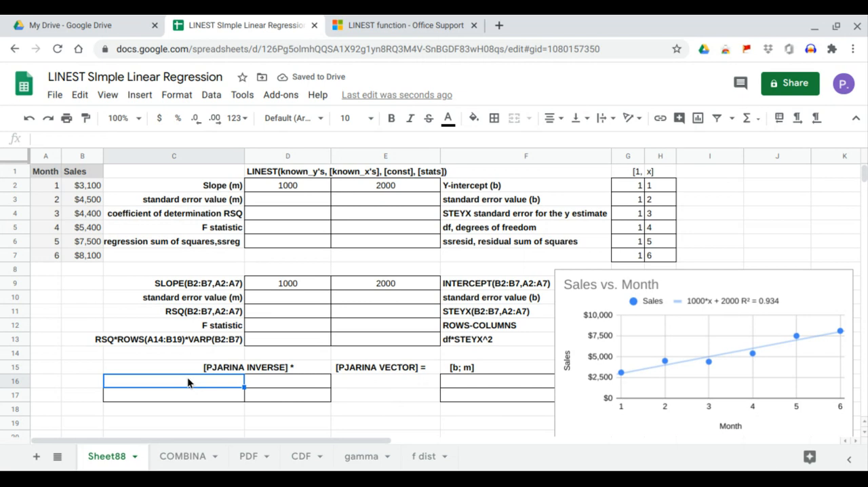
{"action": "type", "text": "=minv"}
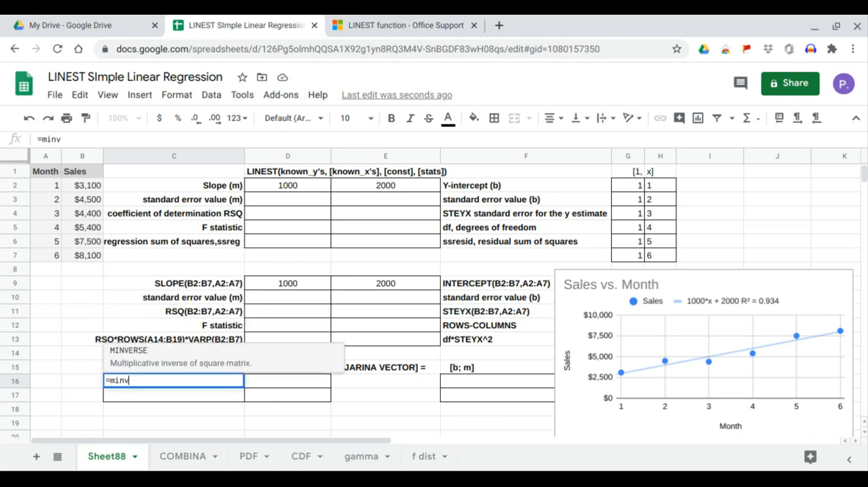
{"action": "key", "text": "Tab"}
{"action": "type", "text": "mm"}
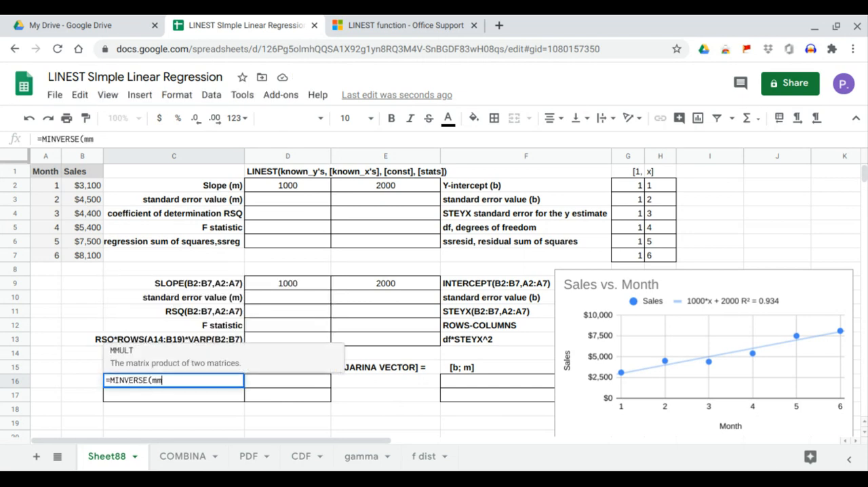
{"action": "key", "text": "Tab"}
{"action": "type", "text": "tr"}
{"action": "key", "text": "Tab"}
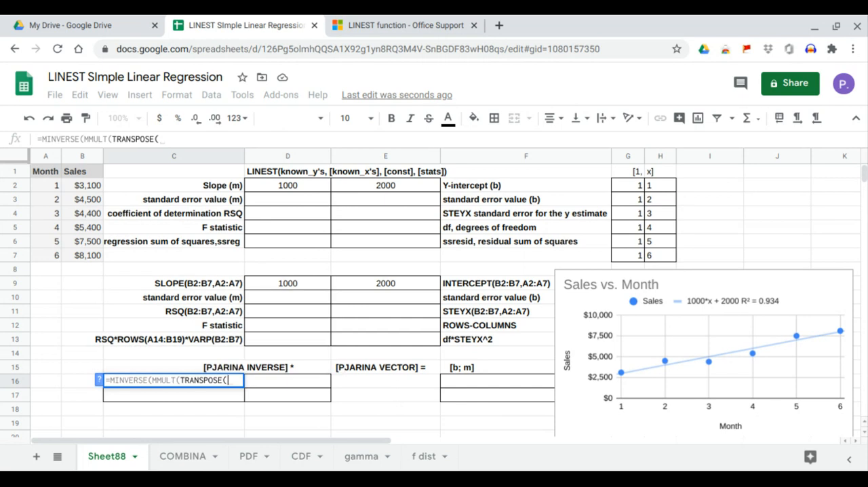
{"action": "left_click_drag", "start_coordinate": [625, 187], "coordinate": [658, 258]}
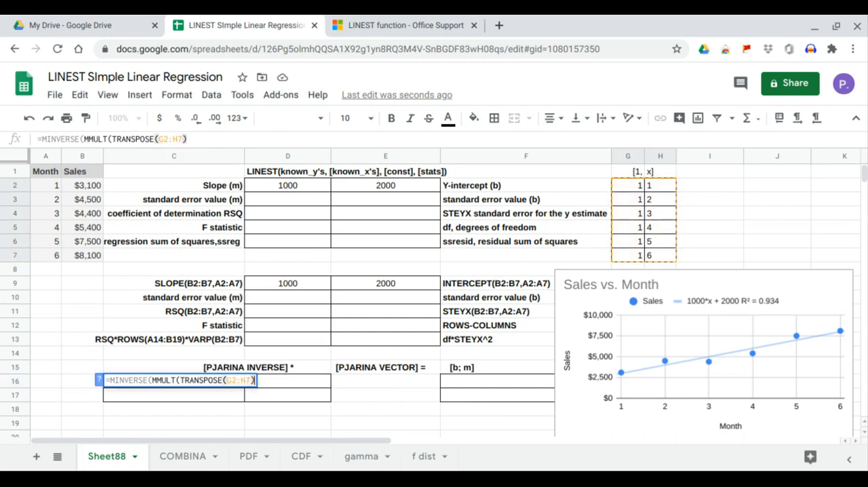
{"action": "type", "text": "),"}
{"action": "left_click_drag", "start_coordinate": [628, 182], "coordinate": [651, 257]}
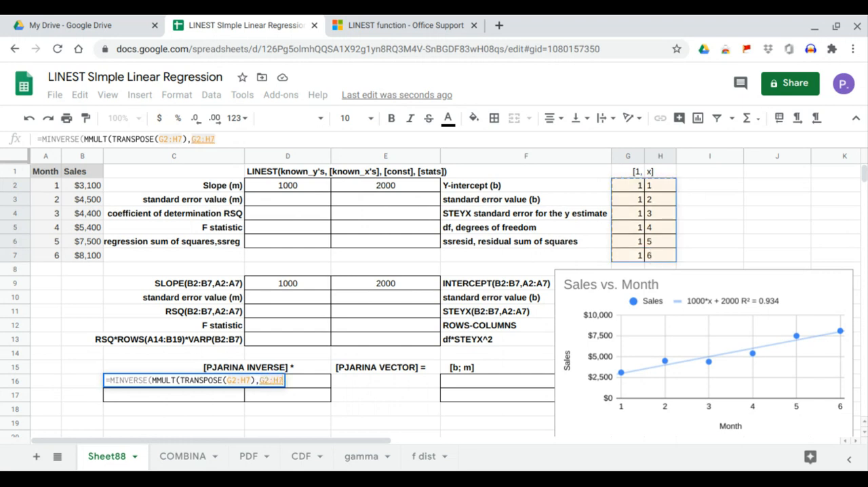
{"action": "key", "text": "Return"}
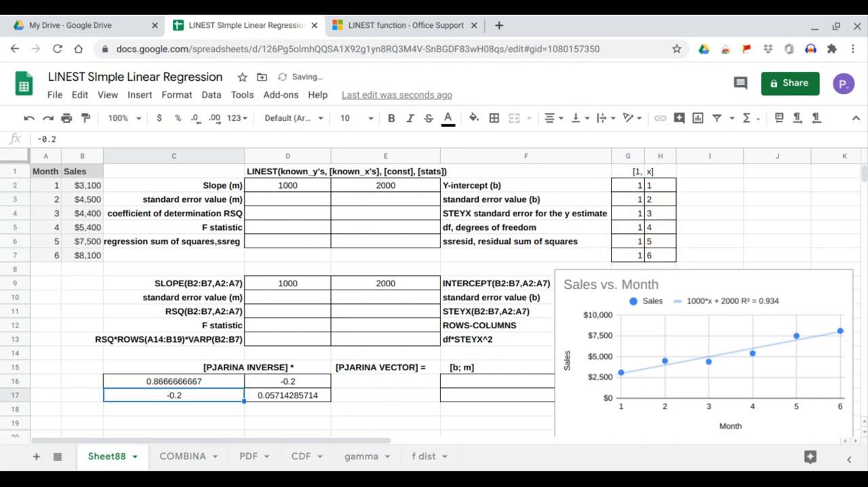
Calculate the PJARINA vector by entering =MMULT(TRANSPOSE(G2:H7),B2:B7) in E16
{"action": "left_click", "coordinate": [400, 382]}
{"action": "type", "text": "="}
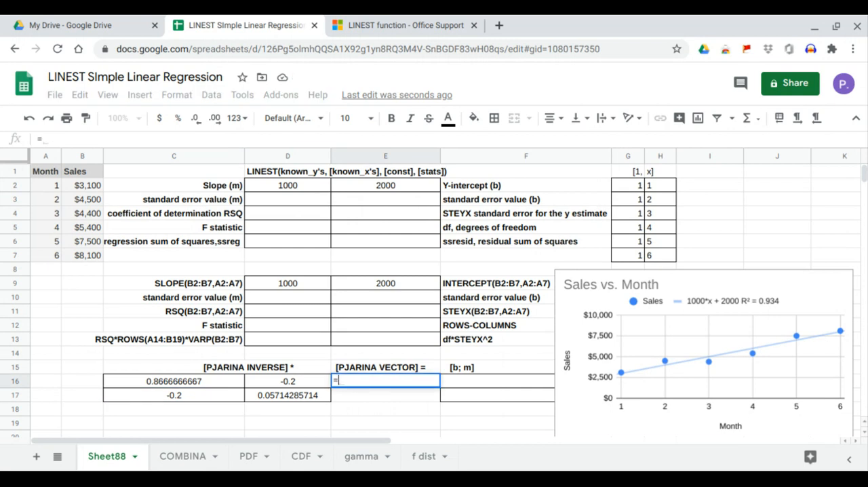
{"action": "type", "text": "mm"}
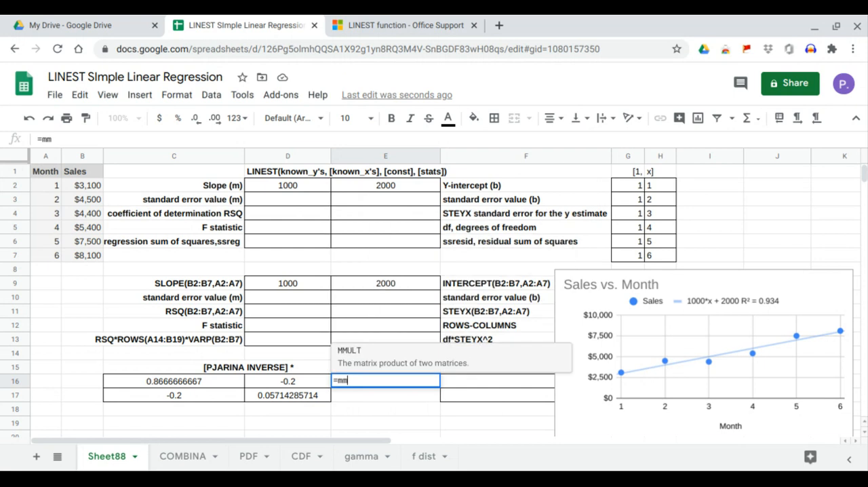
{"action": "key", "text": "Tab"}
{"action": "type", "text": "tra"}
{"action": "key", "text": "Tab"}
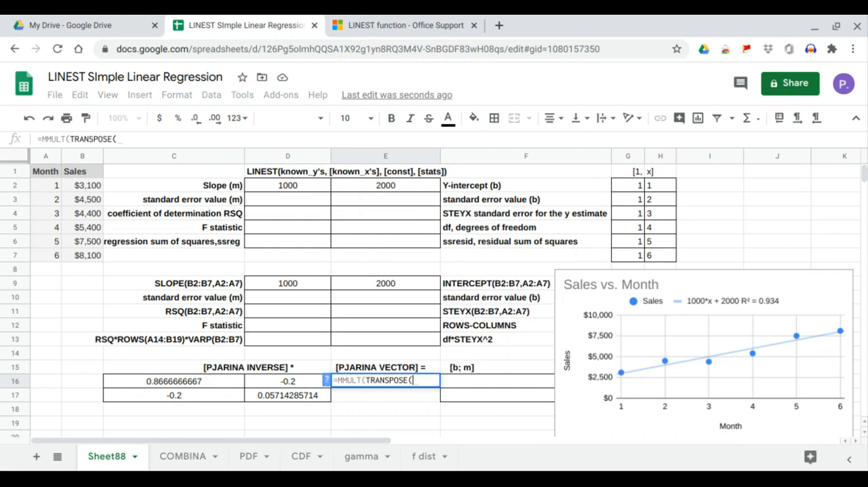
{"action": "left_click_drag", "start_coordinate": [633, 189], "coordinate": [653, 257]}
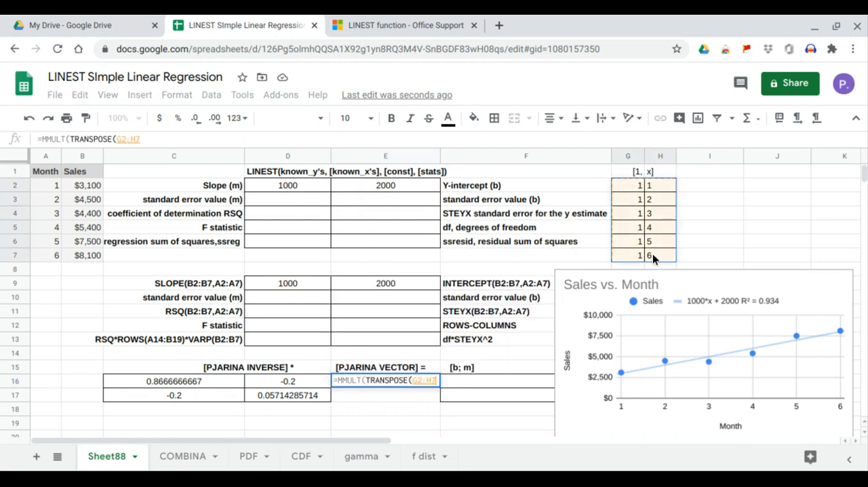
{"action": "type", "text": "),"}
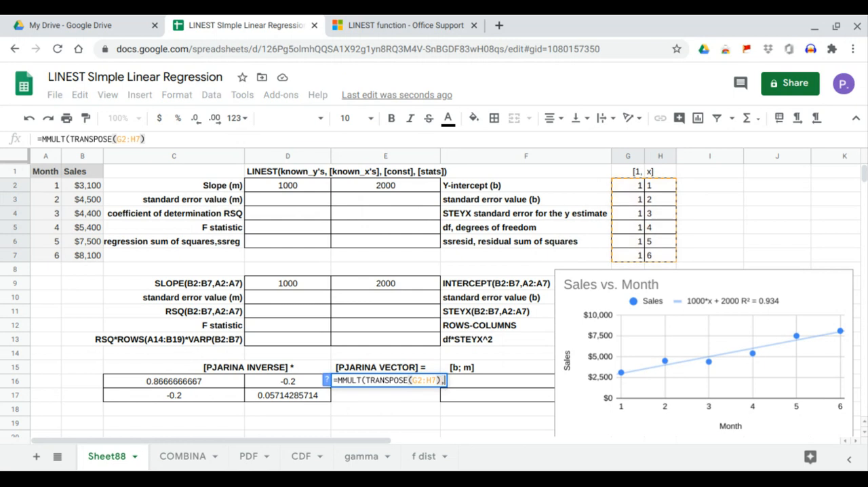
{"action": "left_click_drag", "start_coordinate": [92, 188], "coordinate": [94, 255]}
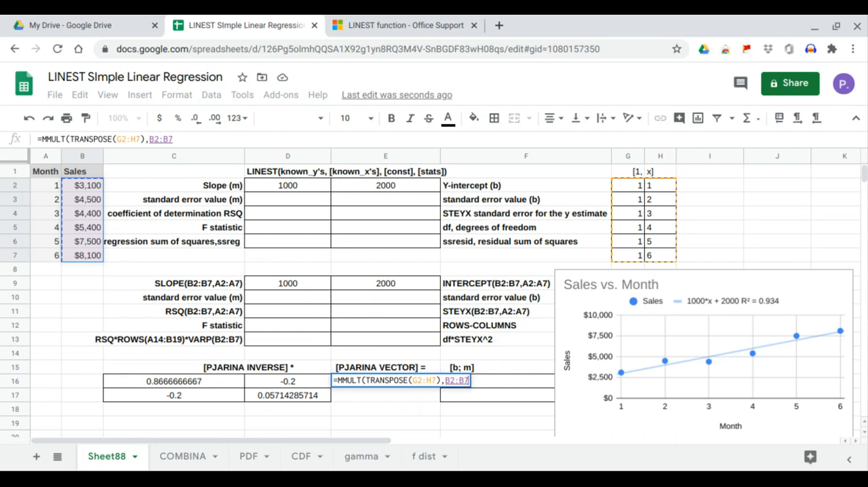
{"action": "key", "text": "Return"}
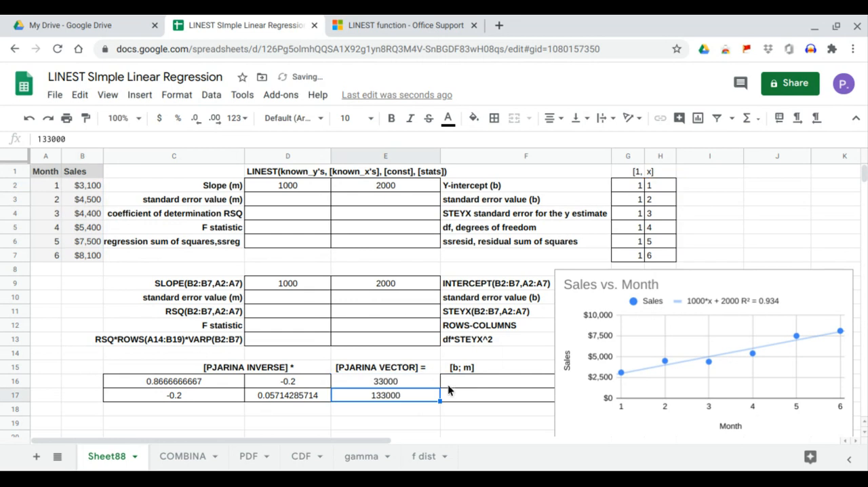
Multiply the PJARINA inverse by the PJARINA vector by entering =MMULT(C16:D17,E16:E17) in F16
{"action": "left_click", "coordinate": [454, 383]}
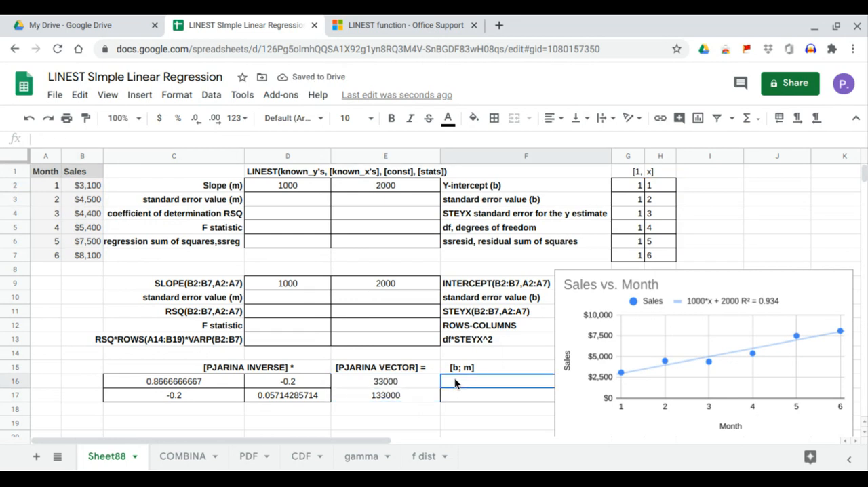
{"action": "type", "text": "=mm"}
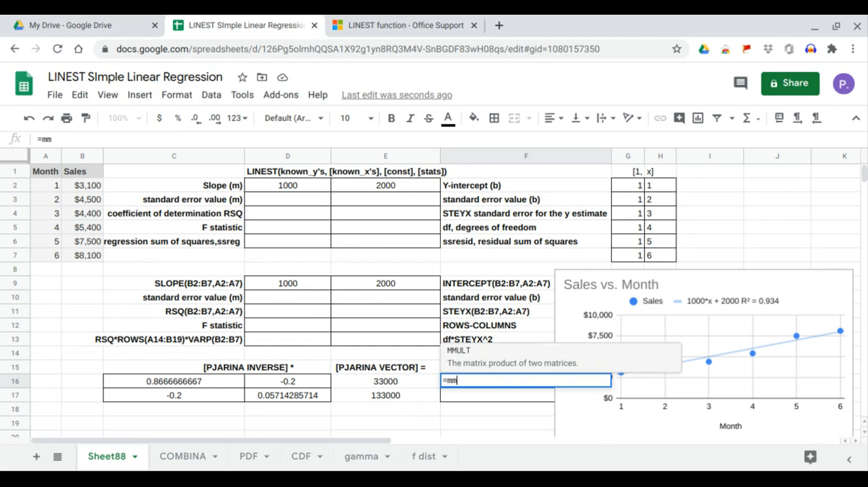
{"action": "key", "text": "Tab"}
{"action": "left_click_drag", "start_coordinate": [211, 379], "coordinate": [280, 396]}
{"action": "type", "text": ","}
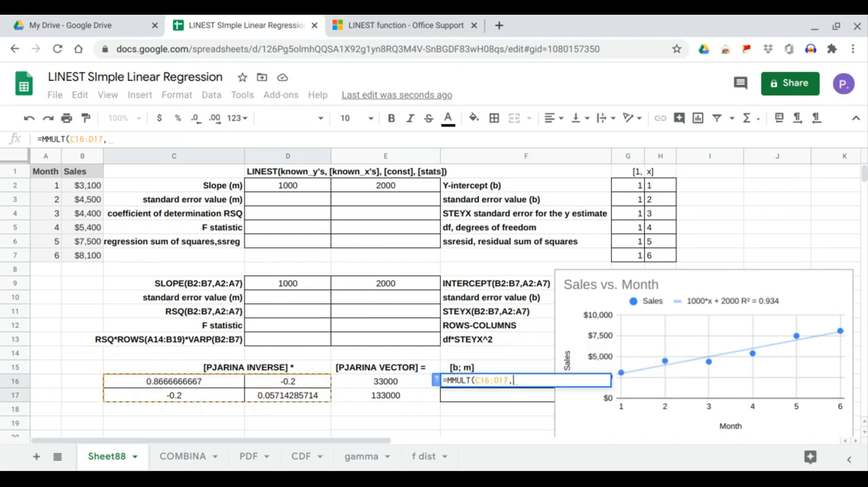
{"action": "left_click", "coordinate": [378, 385]}
{"action": "left_click_drag", "start_coordinate": [377, 393], "coordinate": [375, 393]}
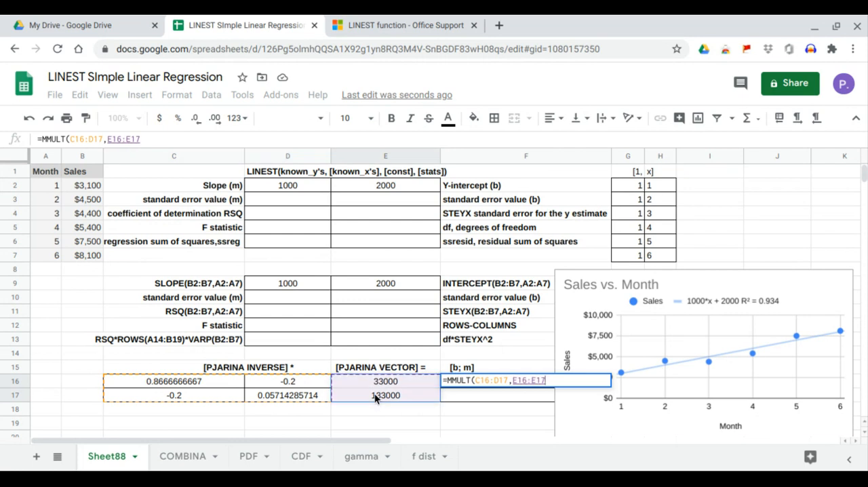
{"action": "key", "text": "Return"}
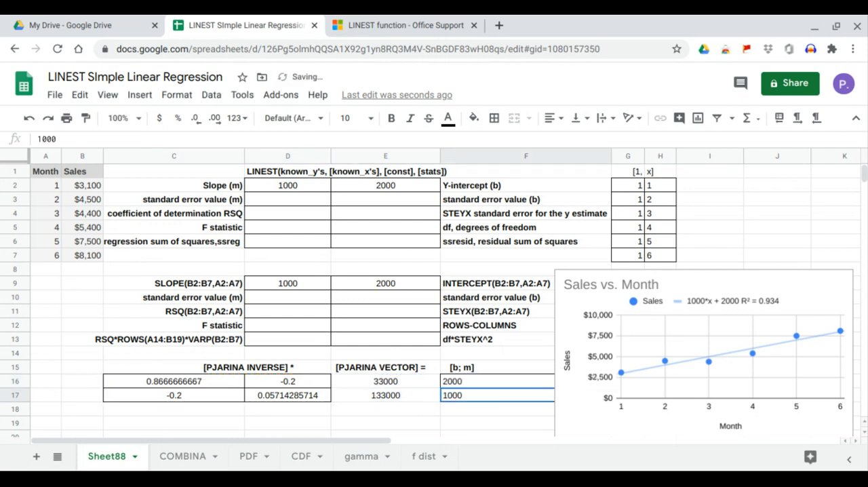
Compare the [b; m] results in F16:F17 with the INTERCEPT, LINEST y-intercept and SLOPE results
{"action": "left_click", "coordinate": [461, 382]}
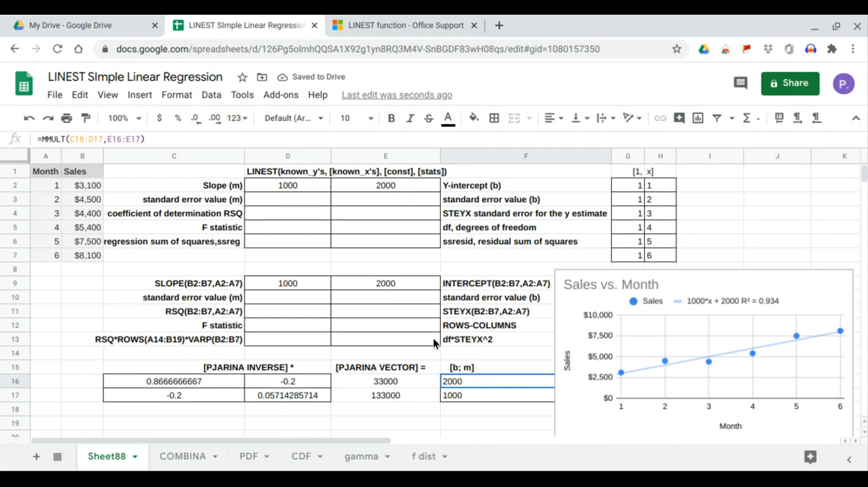
{"action": "left_click", "coordinate": [393, 283]}
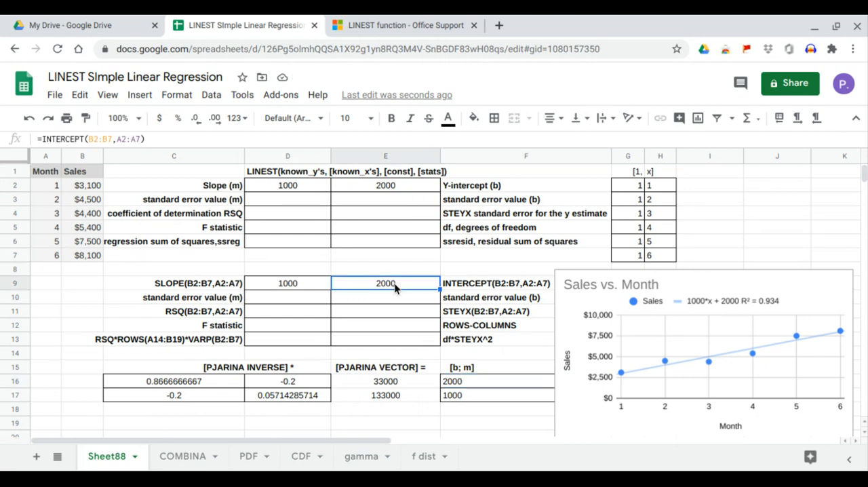
{"action": "left_click", "coordinate": [399, 185]}
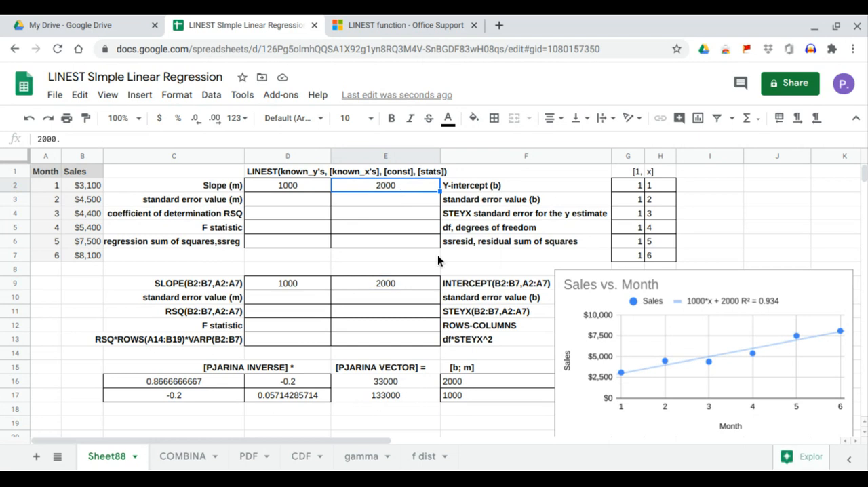
{"action": "left_click", "coordinate": [469, 397]}
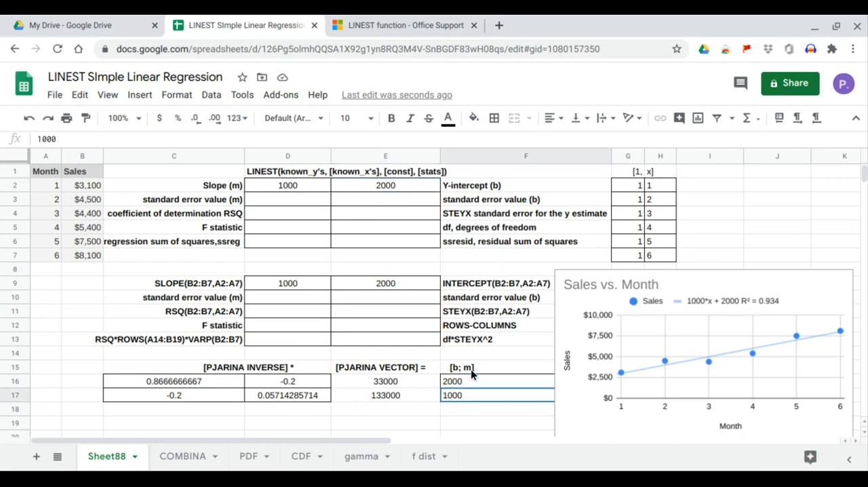
{"action": "left_click", "coordinate": [304, 283]}
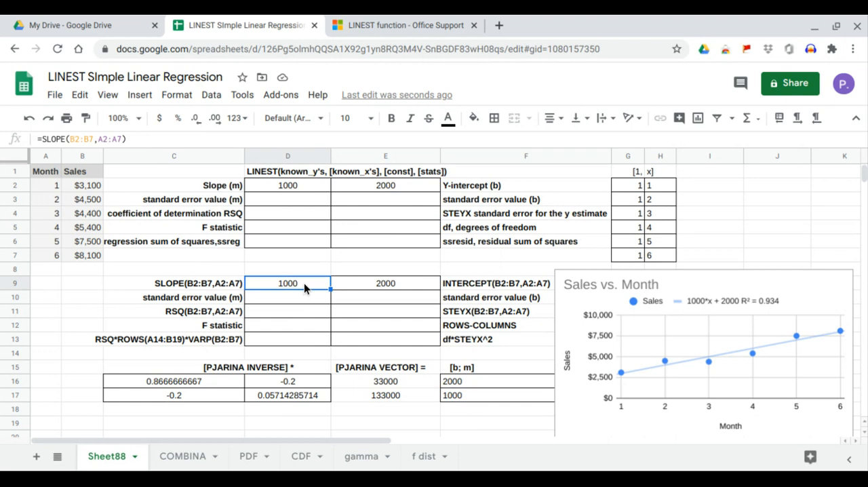
Extend the D2 formula to =LINEST(B2:B7,A2:A7,1,1) and compare the coefficient of determination in D4 with the chart's R²
{"action": "left_click", "coordinate": [295, 186]}
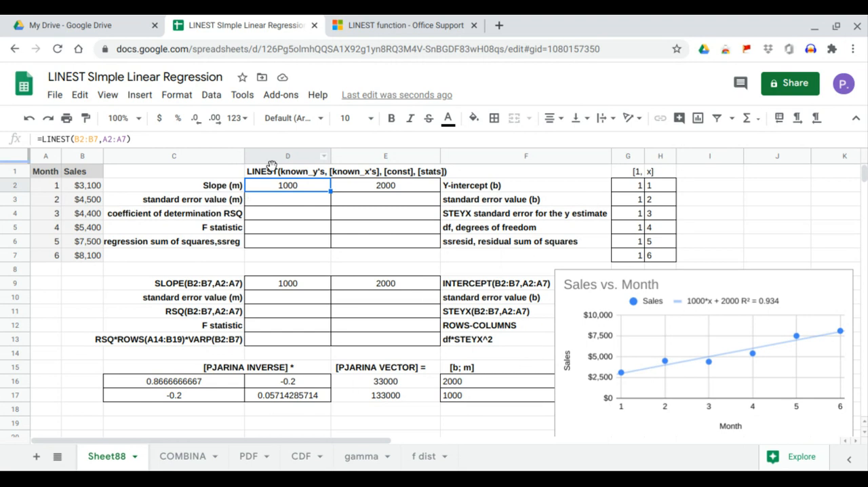
{"action": "left_click", "coordinate": [128, 139]}
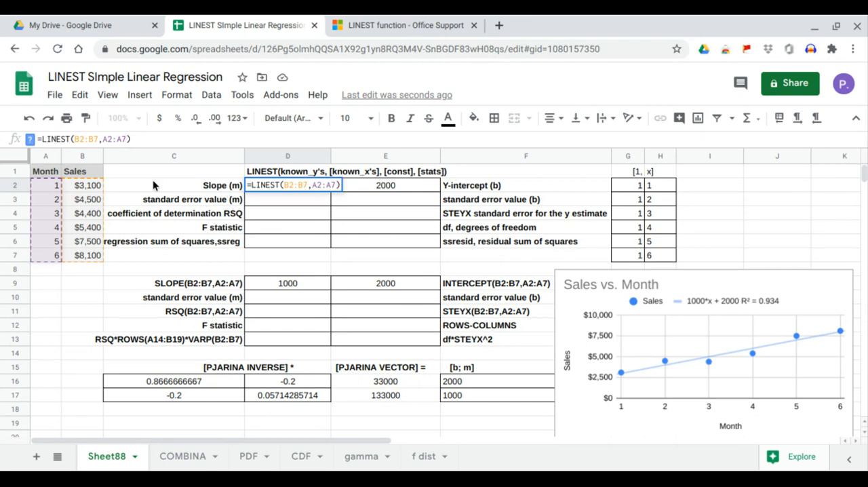
{"action": "type", "text": ",1,1"}
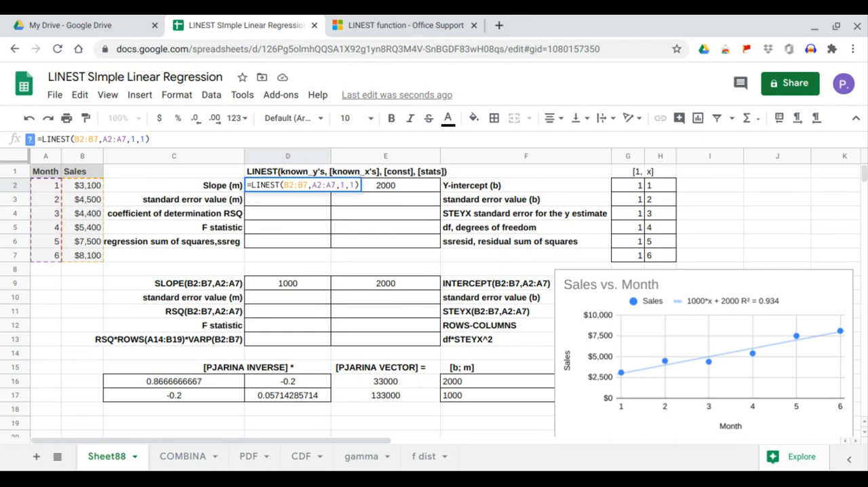
{"action": "key", "text": "Return"}
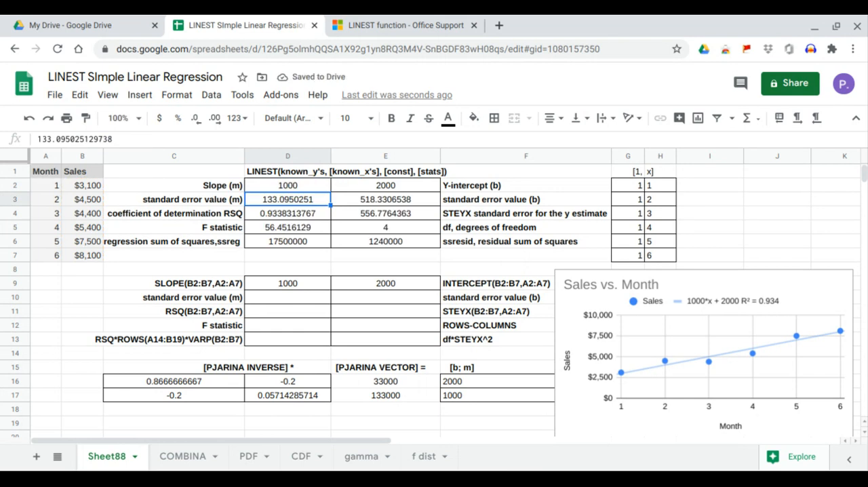
{"action": "left_click_drag", "start_coordinate": [267, 216], "coordinate": [340, 213]}
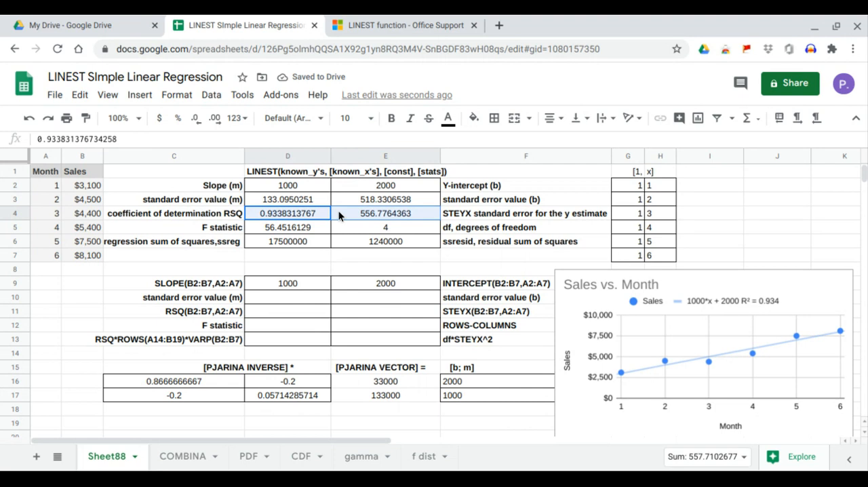
{"action": "left_click", "coordinate": [289, 215]}
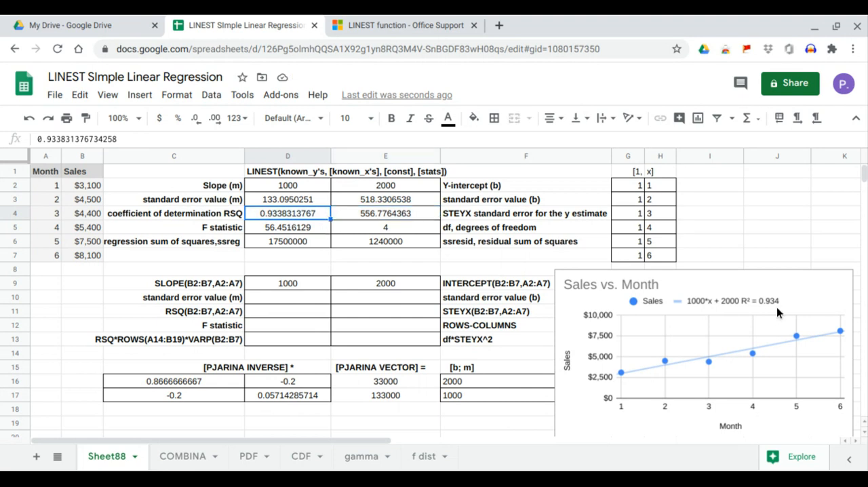
Enter =RSQ(B2:B7,A2:A7) in D11 and compare the result with the LINEST coefficient of determination in D4
{"action": "left_click", "coordinate": [310, 312]}
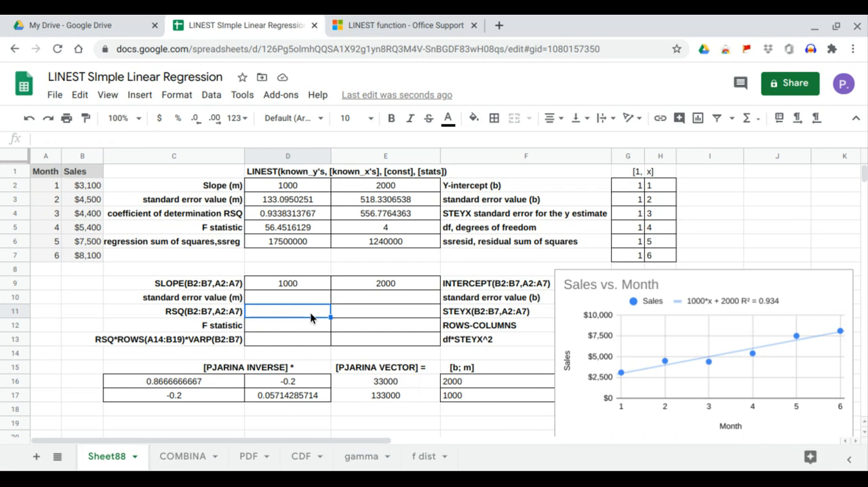
{"action": "type", "text": "=rsq"}
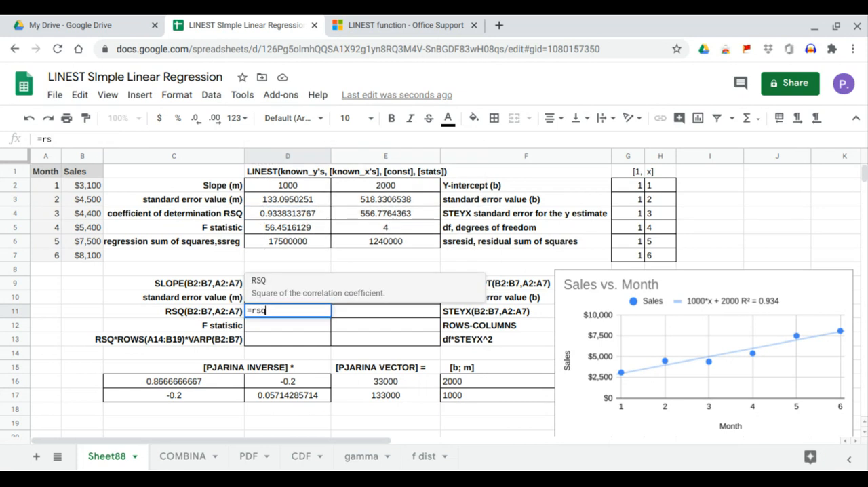
{"action": "key", "text": "Tab"}
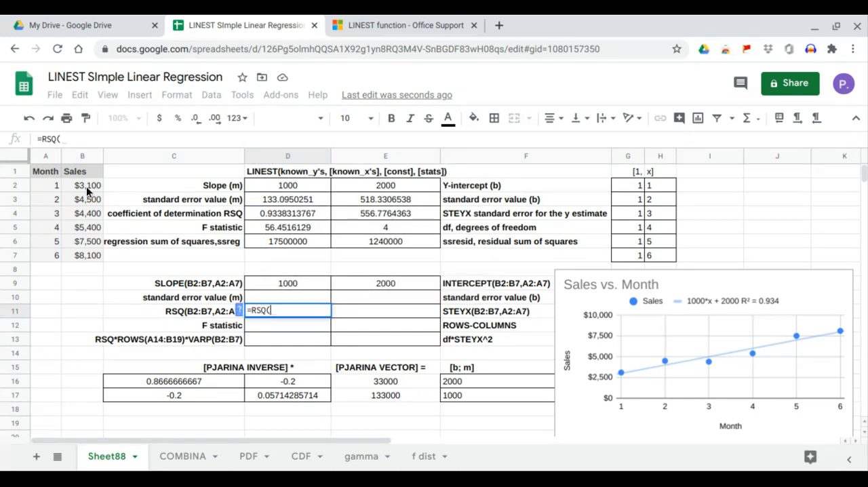
{"action": "left_click_drag", "start_coordinate": [86, 186], "coordinate": [89, 255]}
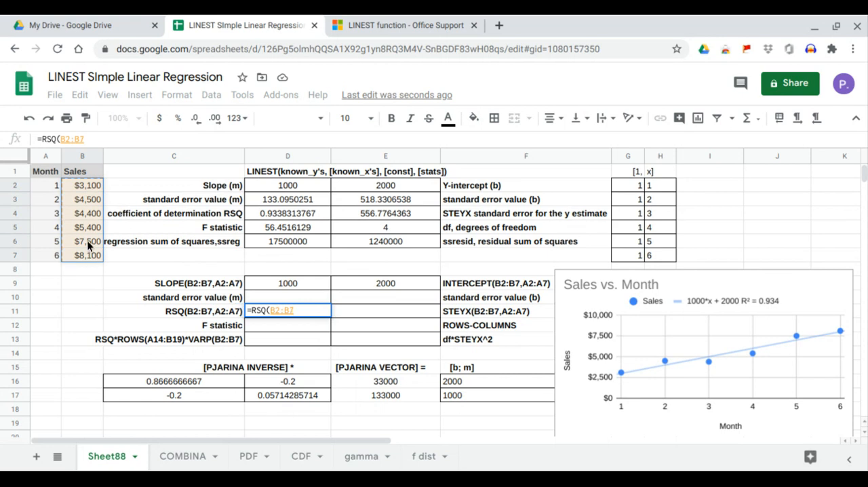
{"action": "type", "text": ","}
{"action": "left_click", "coordinate": [55, 190]}
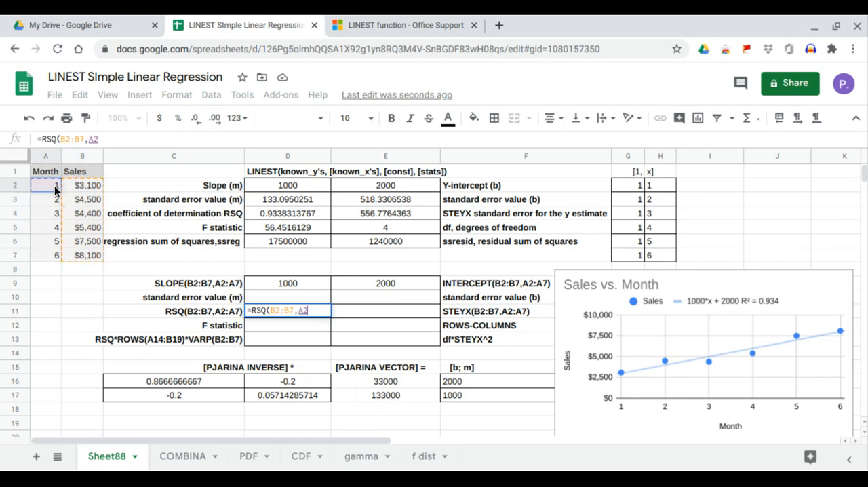
{"action": "left_click_drag", "start_coordinate": [55, 190], "coordinate": [57, 254]}
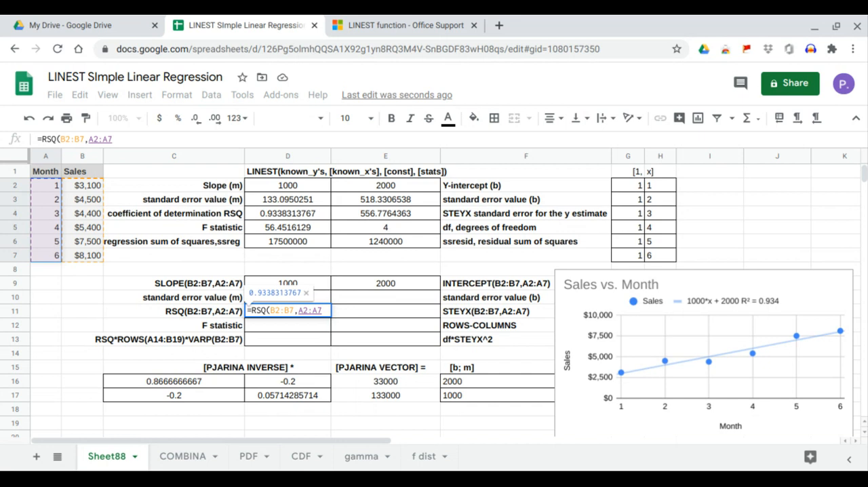
{"action": "key", "text": "Return"}
{"action": "left_click", "coordinate": [269, 312]}
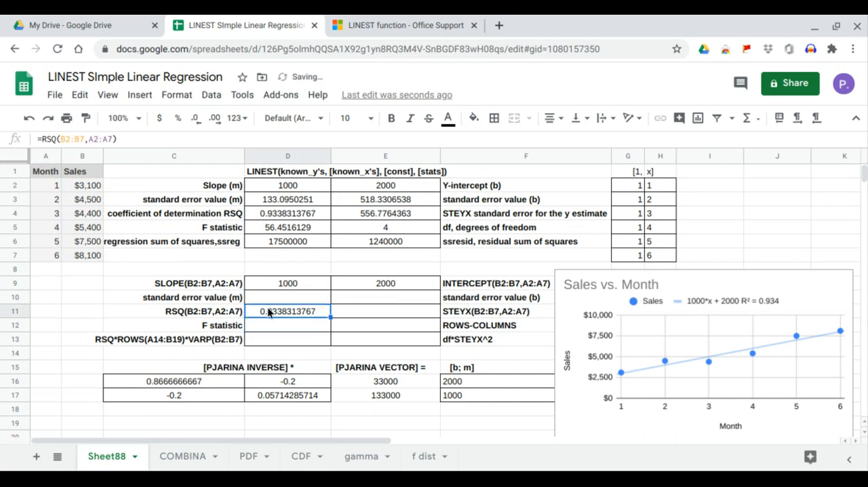
{"action": "left_click", "coordinate": [291, 214]}
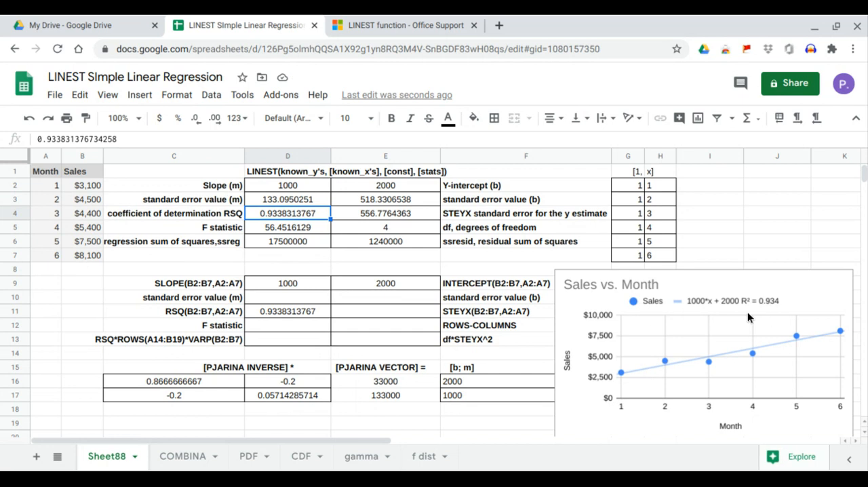
Enter =STEYX(B2:B7,A2:A7) in E11 and compare the result with the LINEST standard error for the y estimate in E4
{"action": "left_click", "coordinate": [388, 311]}
{"action": "type", "text": "="}
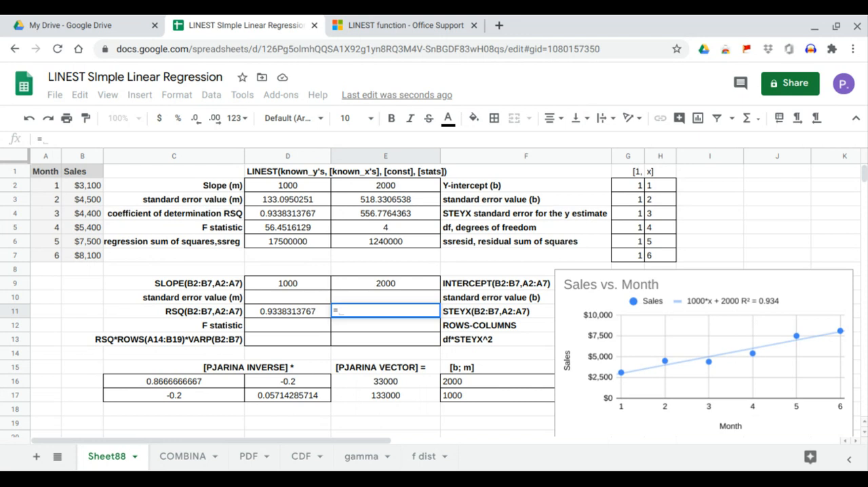
{"action": "type", "text": "STEYX("}
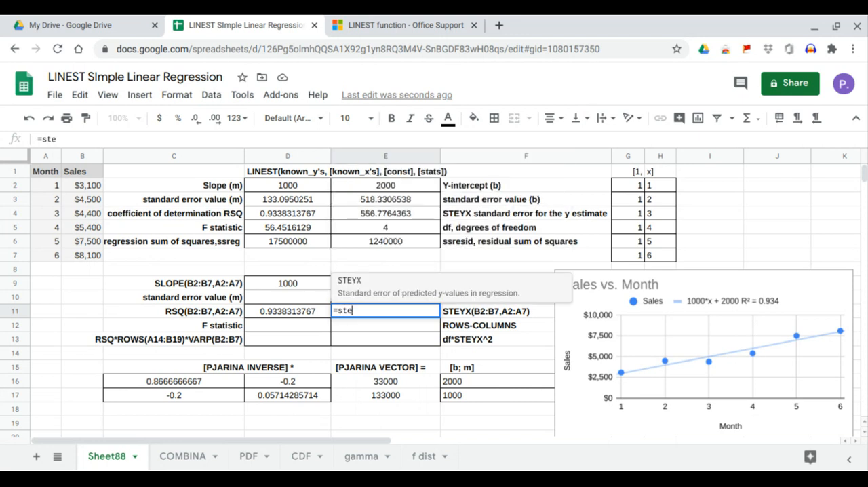
{"action": "left_click_drag", "start_coordinate": [95, 187], "coordinate": [89, 256]}
{"action": "type", "text": ","}
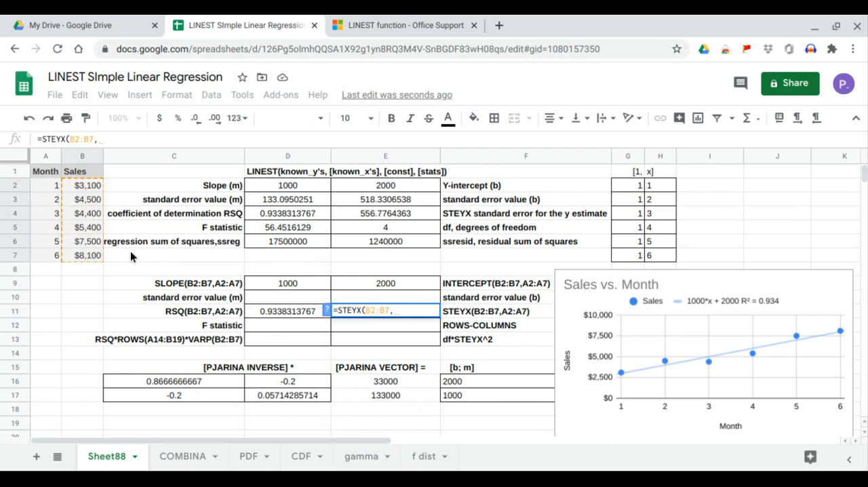
{"action": "left_click_drag", "start_coordinate": [53, 189], "coordinate": [59, 257]}
{"action": "key", "text": "Return"}
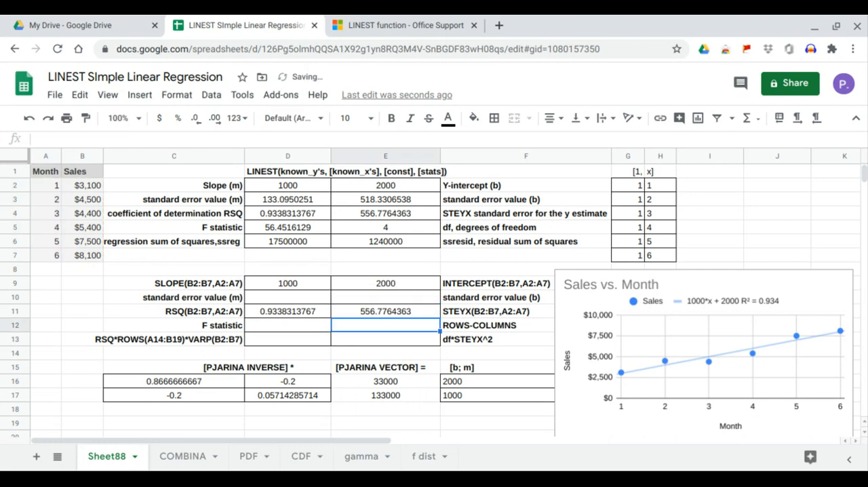
{"action": "left_click", "coordinate": [353, 306]}
{"action": "left_click", "coordinate": [376, 211]}
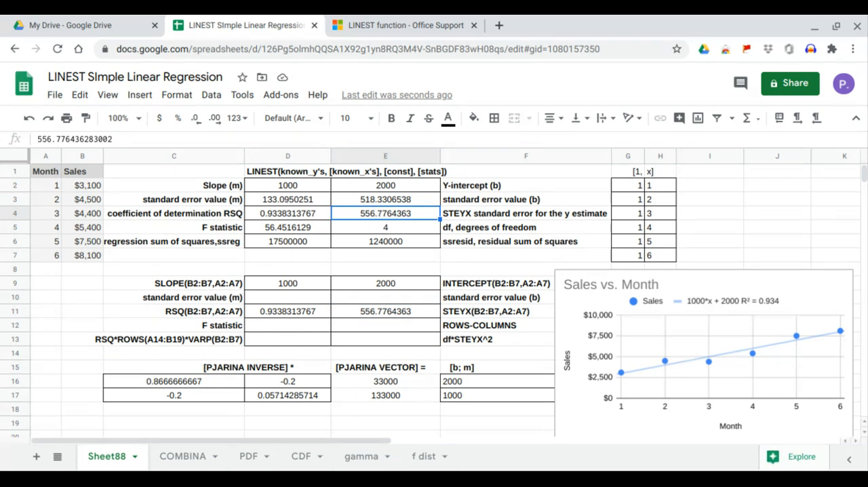
Enter =E11*SQRT(C16) in E10 and compare the result with the LINEST standard error value (b) in E3
{"action": "left_click", "coordinate": [321, 303]}
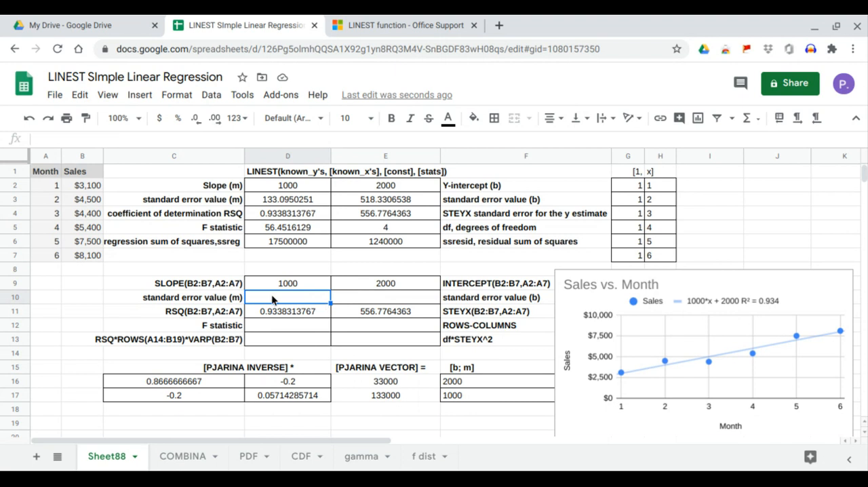
{"action": "left_click", "coordinate": [371, 298]}
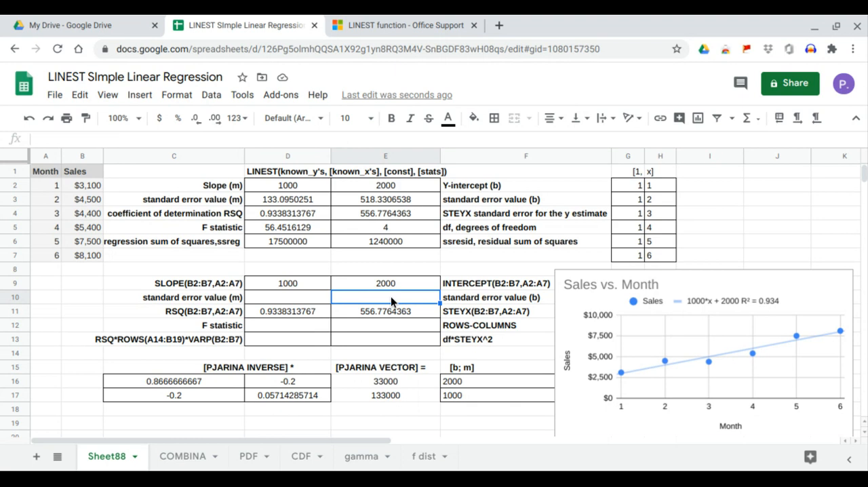
{"action": "type", "text": "=s"}
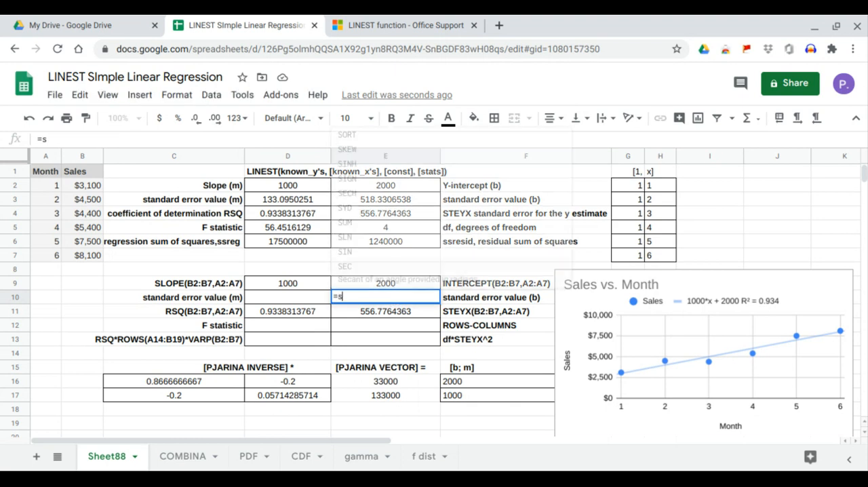
{"action": "type", "text": "t"}
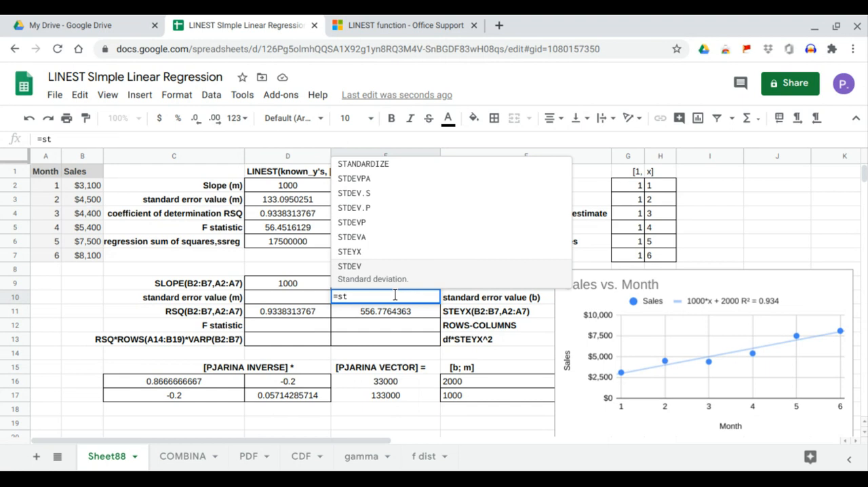
{"action": "key", "text": "BackSpace"}
{"action": "key", "text": "BackSpace"}
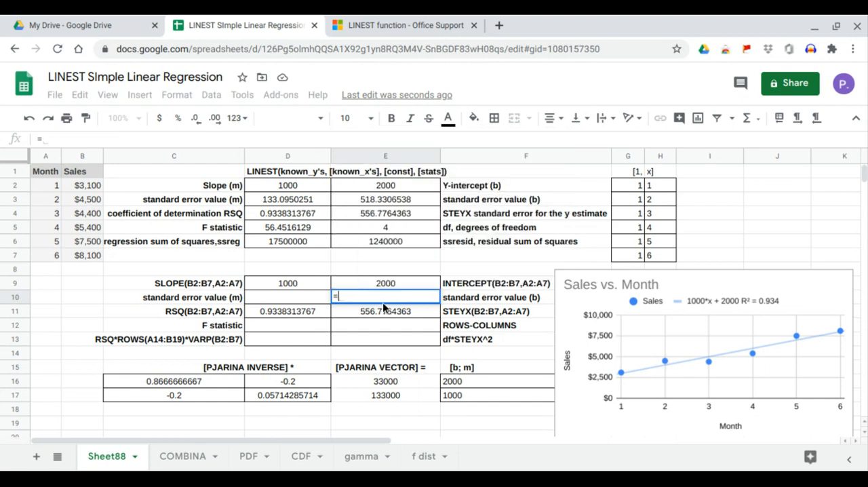
{"action": "left_click", "coordinate": [385, 310]}
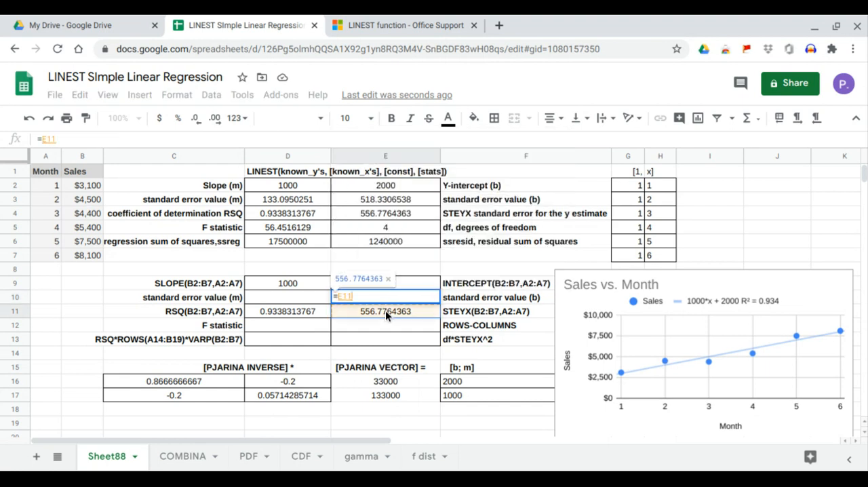
{"action": "type", "text": "*SQRT("}
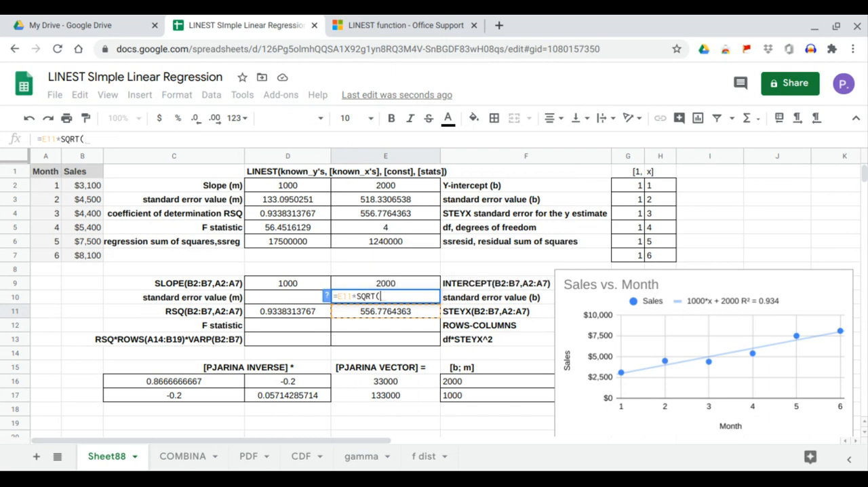
{"action": "left_click", "coordinate": [195, 381]}
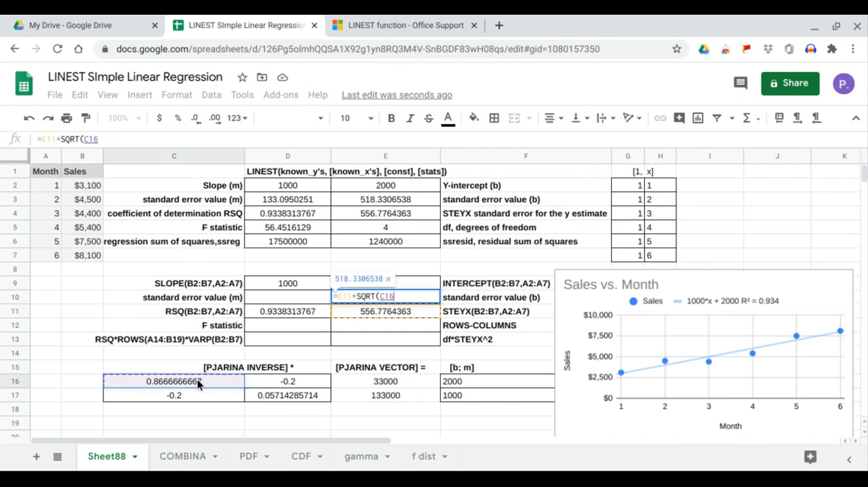
{"action": "key", "text": "Return"}
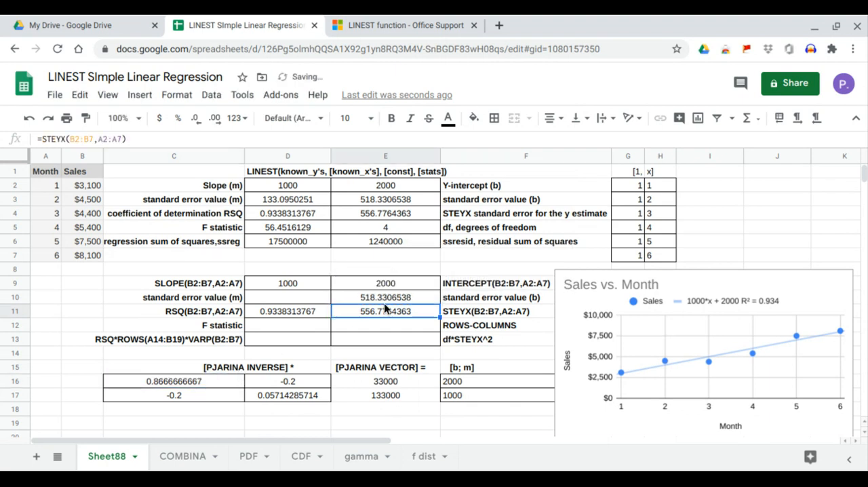
{"action": "left_click", "coordinate": [409, 202]}
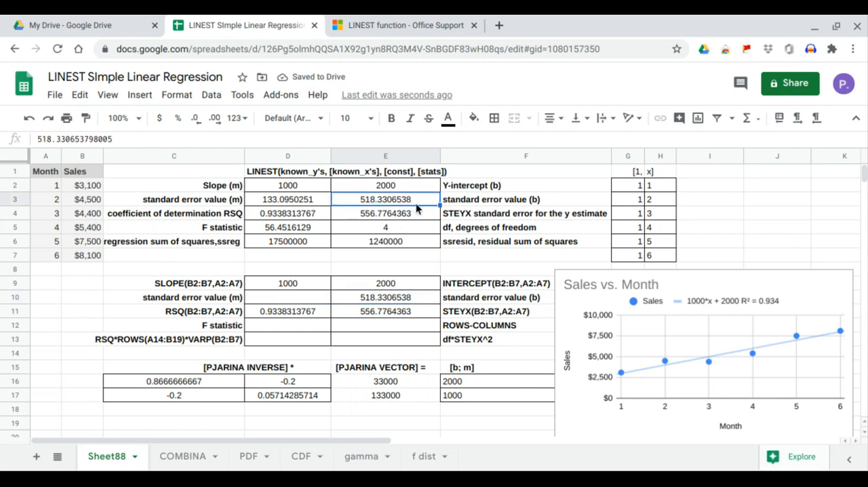
Enter =E11*SQRT(D17) in D10 and compare the result with the LINEST standard error value (m) in D3
{"action": "left_click", "coordinate": [318, 299]}
{"action": "type", "text": "="}
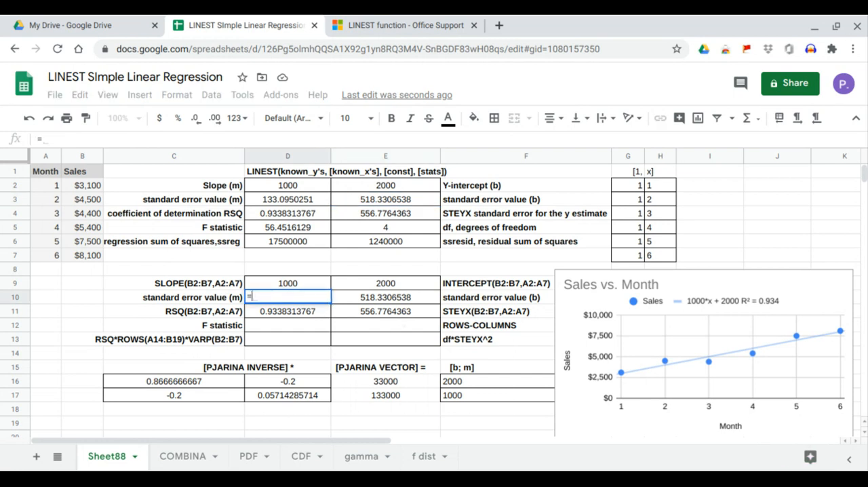
{"action": "left_click", "coordinate": [401, 313]}
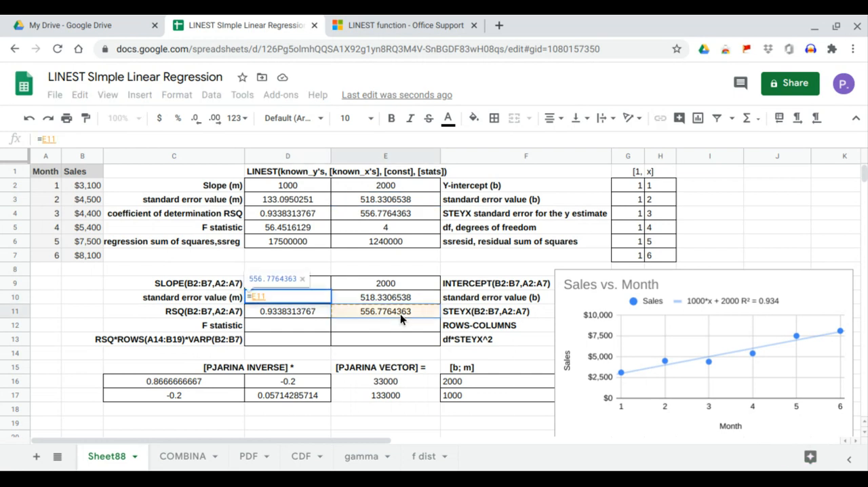
{"action": "type", "text": "*SQRT("}
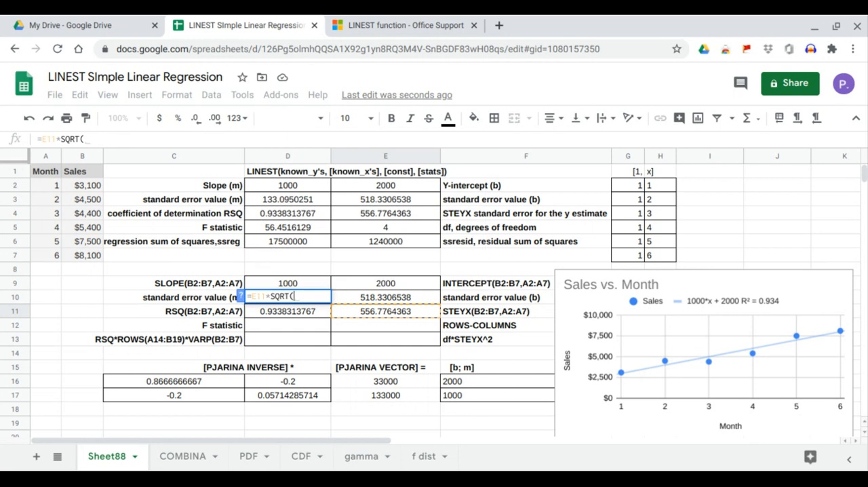
{"action": "left_click", "coordinate": [304, 396]}
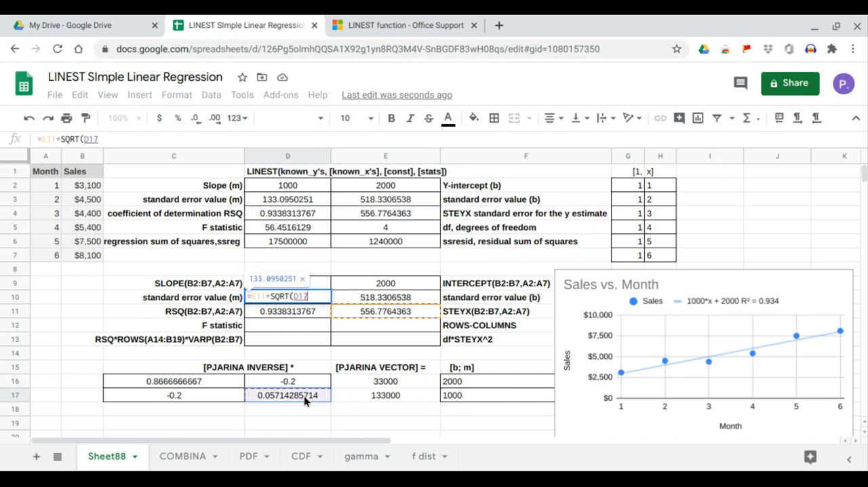
{"action": "key", "text": "Return"}
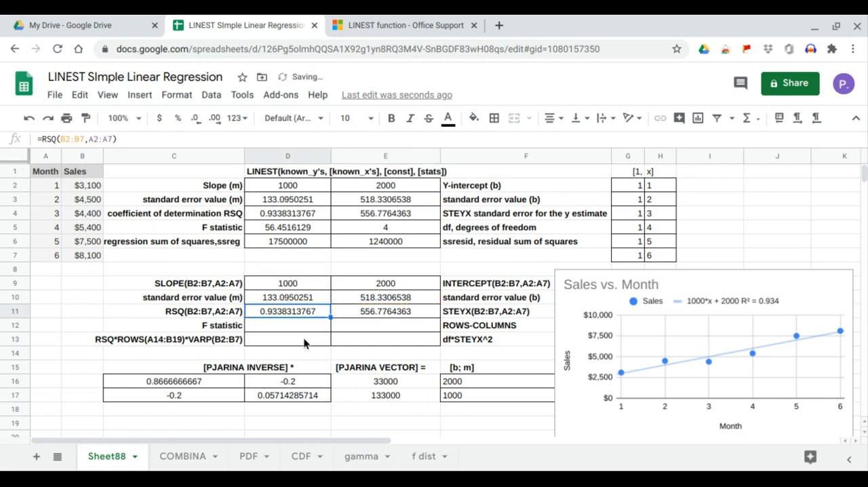
{"action": "left_click", "coordinate": [299, 297]}
{"action": "left_click", "coordinate": [302, 200]}
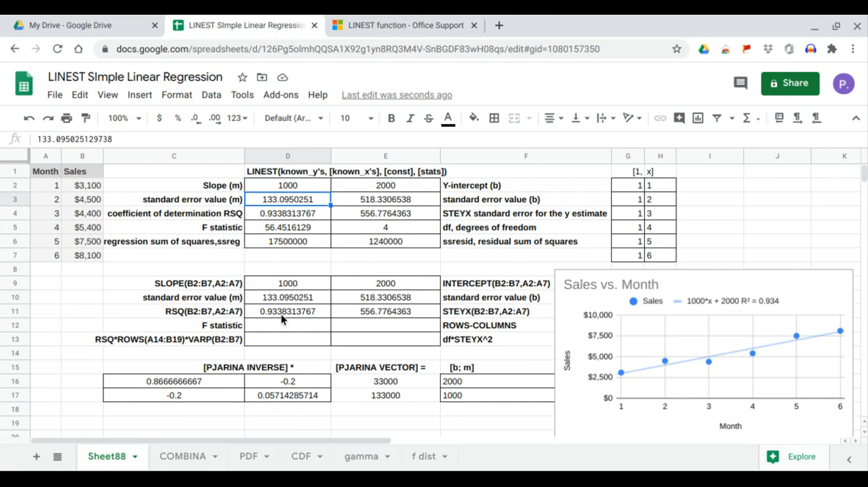
Compute the degrees of freedom in E12 with =ROWS(G2:H7)-COLUMNS(G2:H7) and review the formula
{"action": "left_click", "coordinate": [396, 339]}
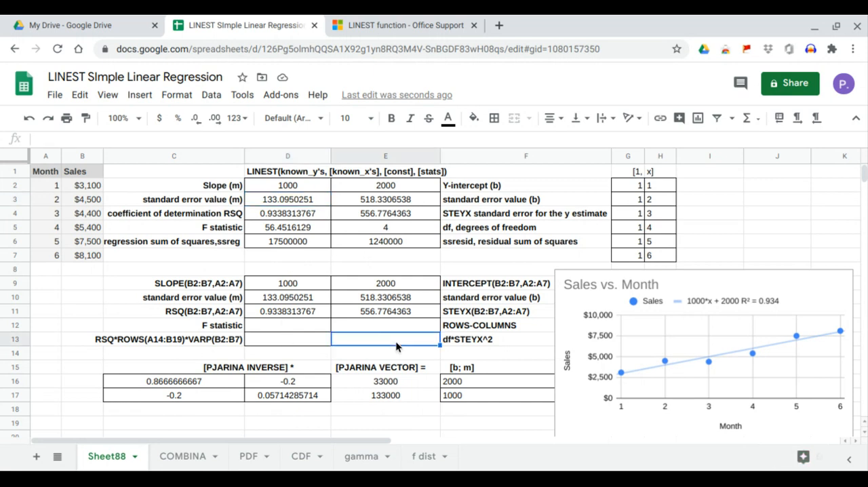
{"action": "left_click", "coordinate": [400, 325]}
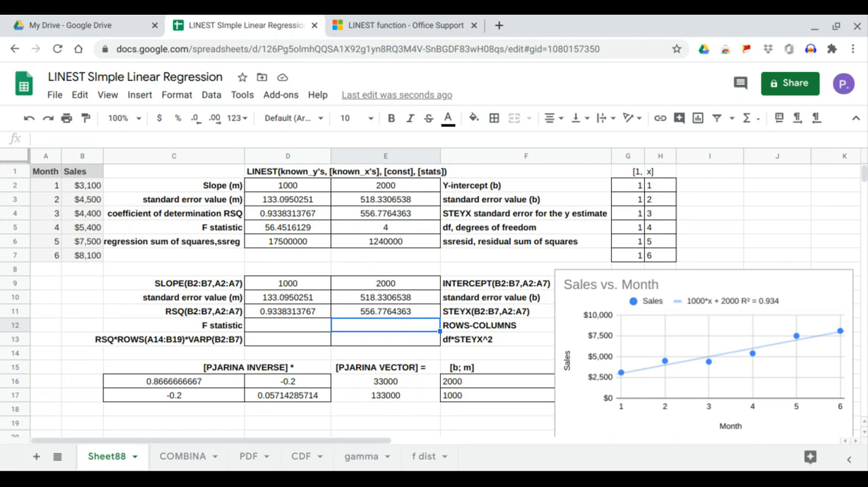
{"action": "type", "text": "=rows("}
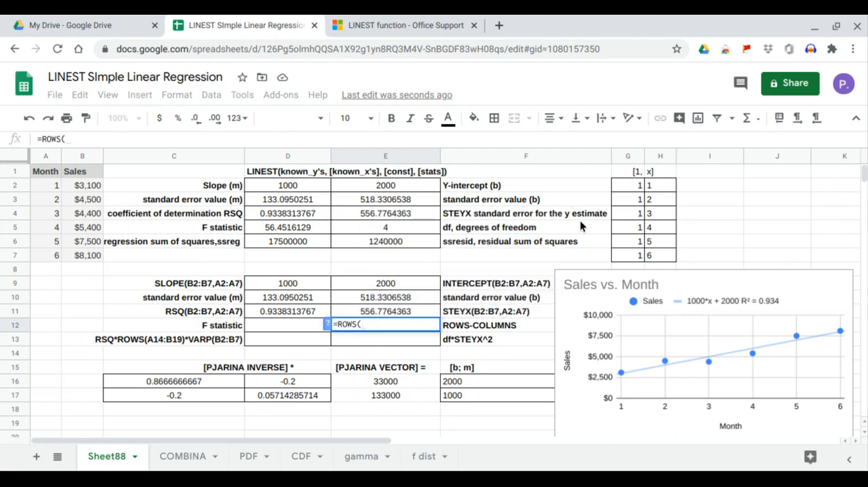
{"action": "left_click", "coordinate": [629, 187]}
{"action": "left_click_drag", "start_coordinate": [629, 188], "coordinate": [652, 253]}
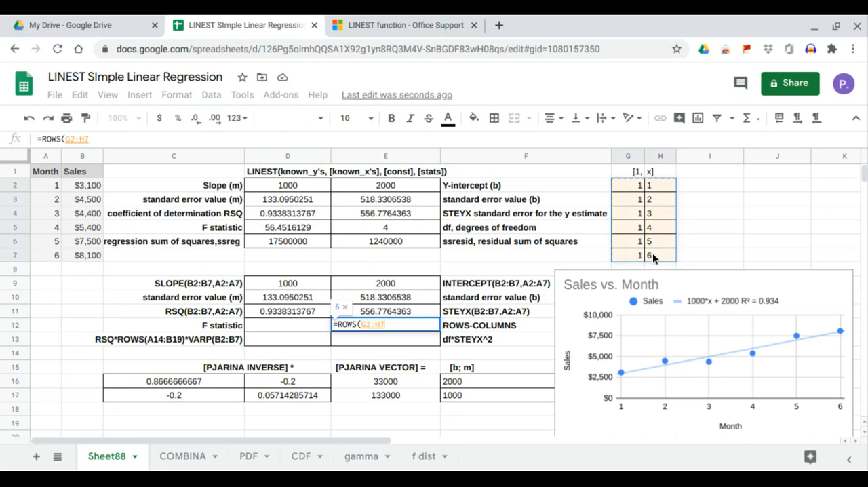
{"action": "type", "text": ")"}
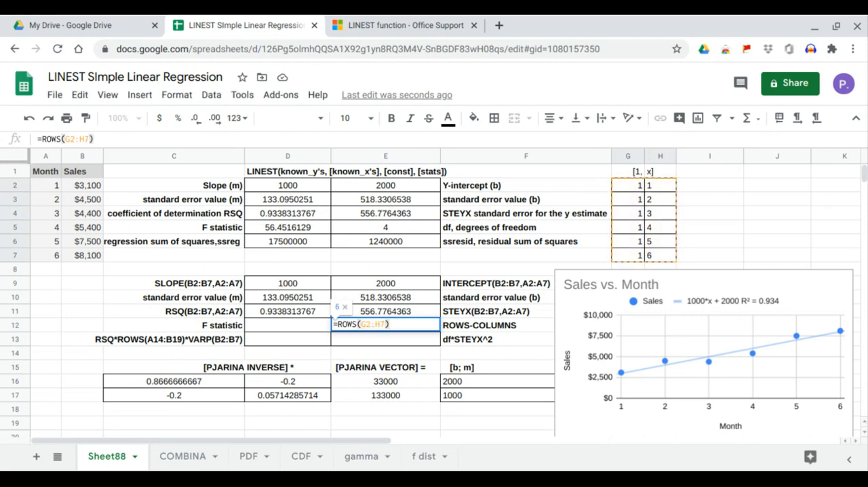
{"action": "type", "text": "-colum"}
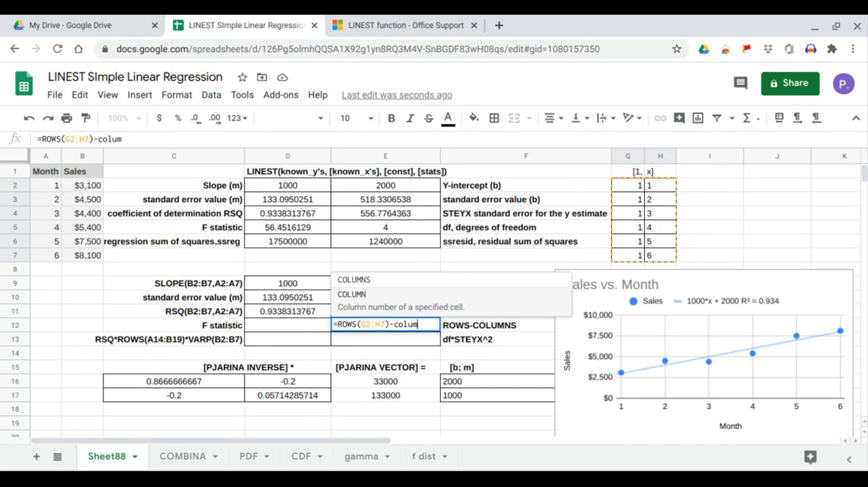
{"action": "type", "text": "ns"}
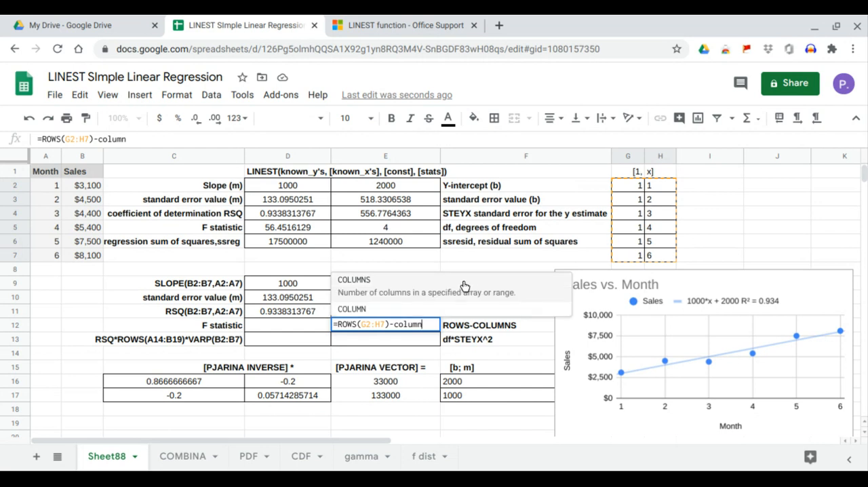
{"action": "key", "text": "Tab"}
{"action": "left_click_drag", "start_coordinate": [624, 186], "coordinate": [655, 254]}
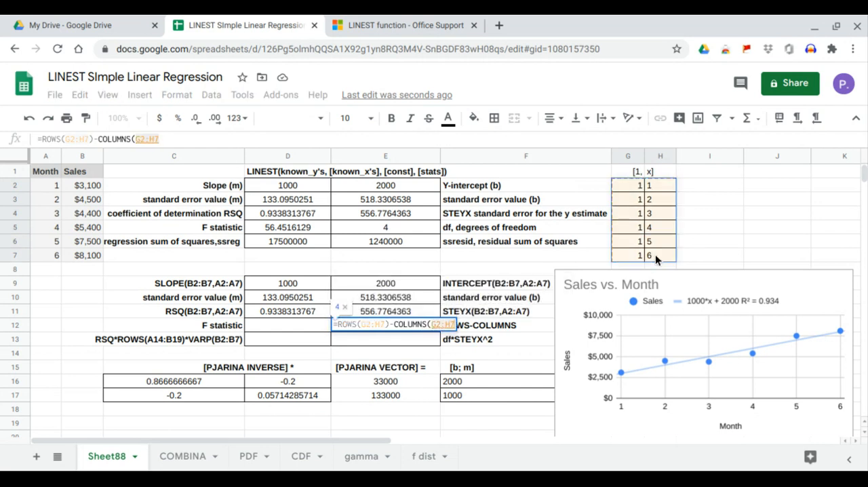
{"action": "type", "text": ")"}
{"action": "key", "text": "Return"}
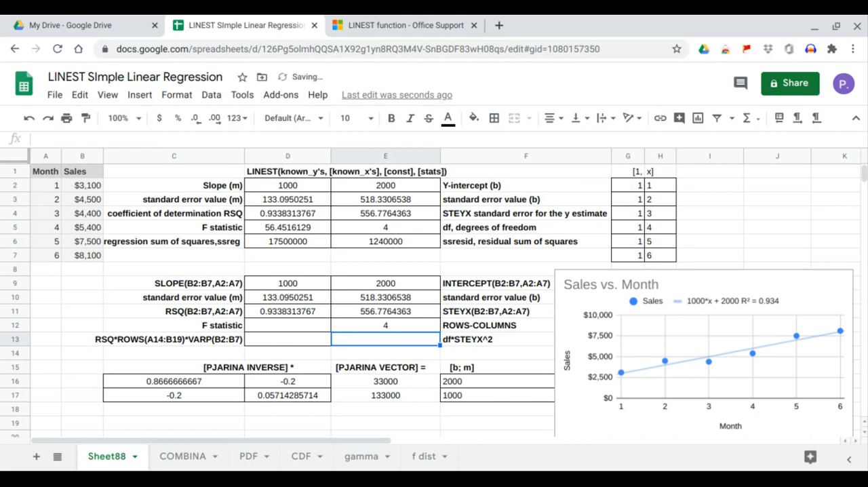
{"action": "left_click", "coordinate": [433, 327]}
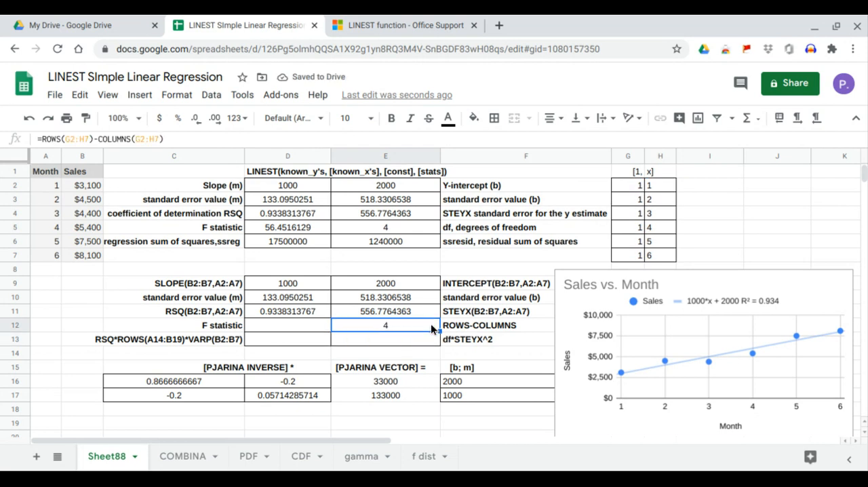
Enter =E12*E11^2 in E13 and compare the result with the LINEST residual sum of squares in E6
{"action": "key", "text": "Down"}
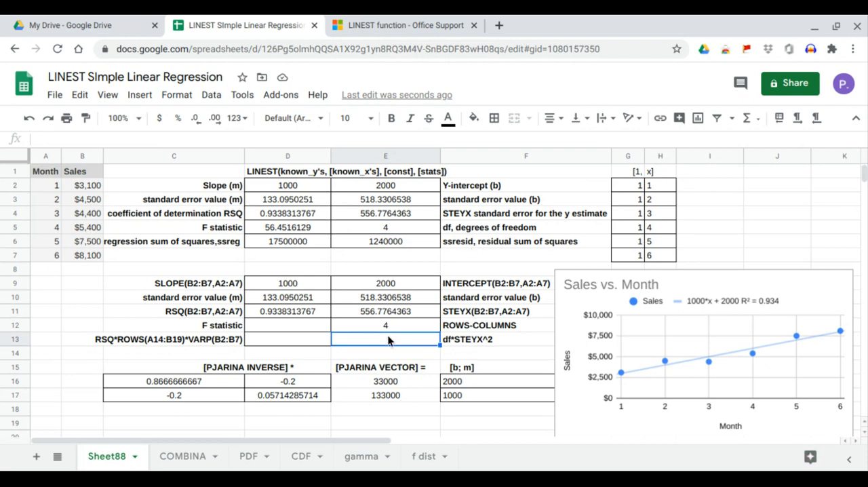
{"action": "type", "text": "="}
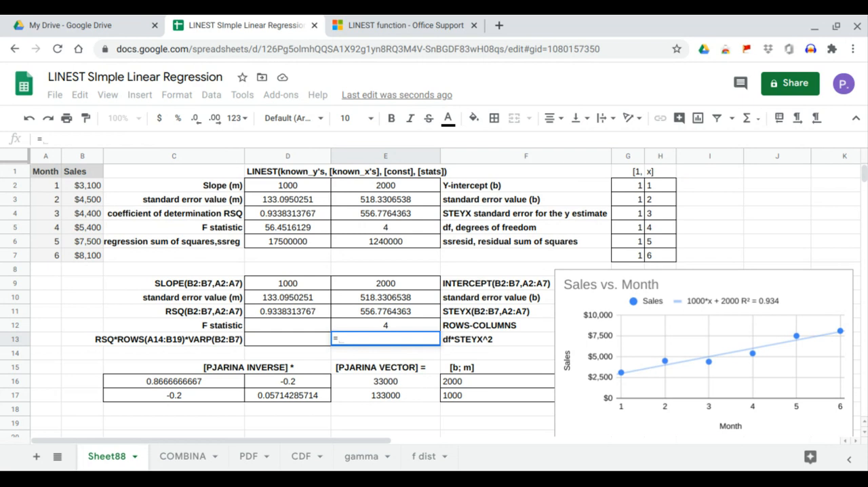
{"action": "left_click", "coordinate": [390, 327]}
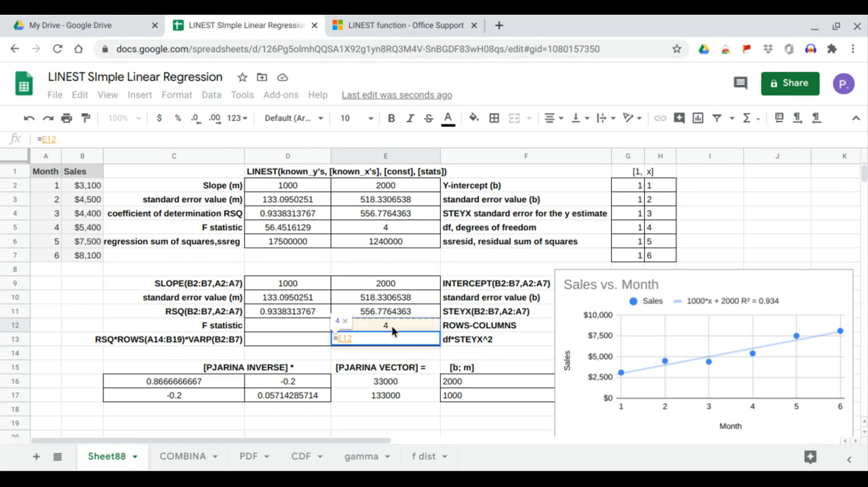
{"action": "type", "text": "*"}
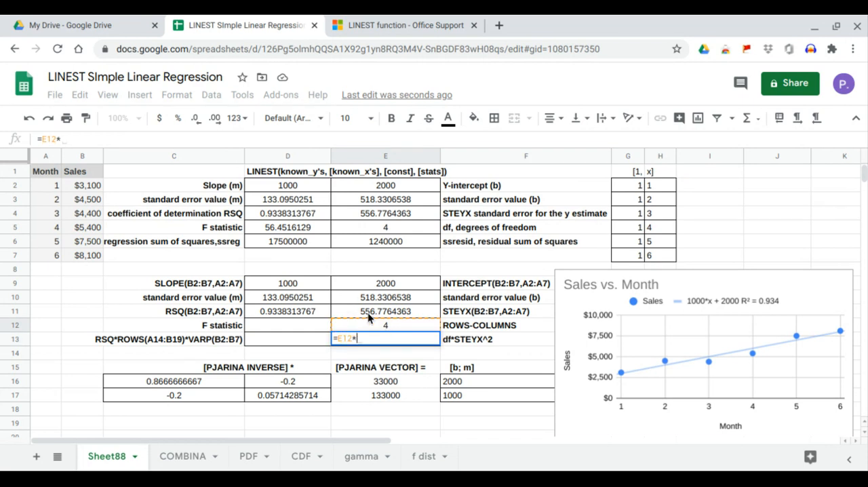
{"action": "left_click", "coordinate": [369, 316]}
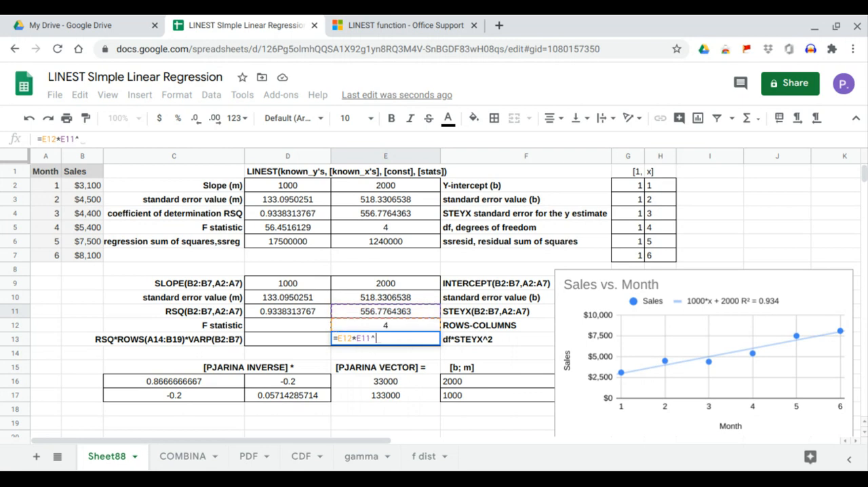
{"action": "key", "text": "Return"}
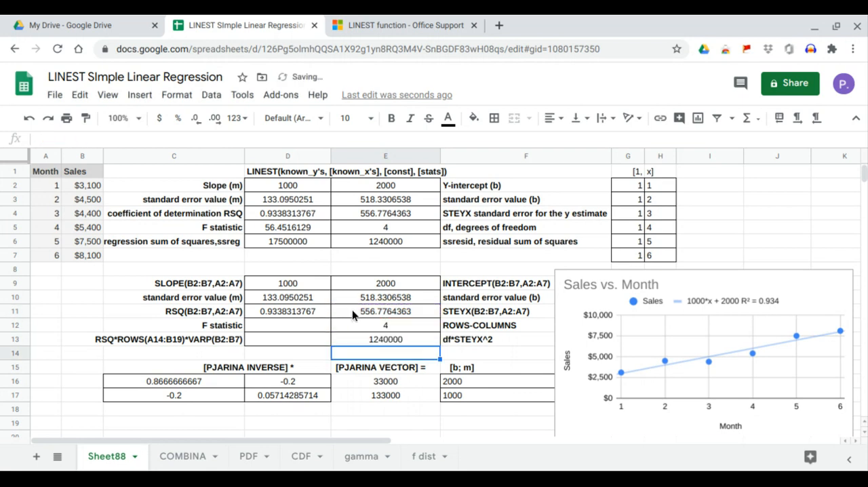
{"action": "left_click", "coordinate": [385, 341]}
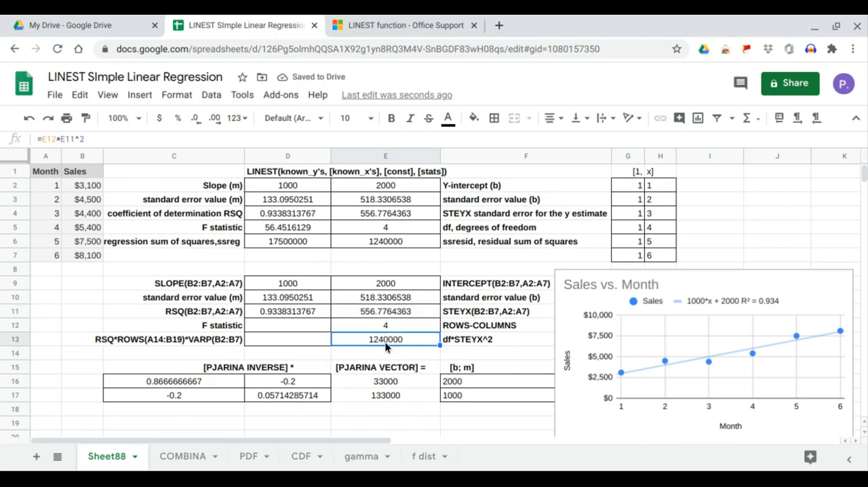
{"action": "left_click", "coordinate": [390, 245]}
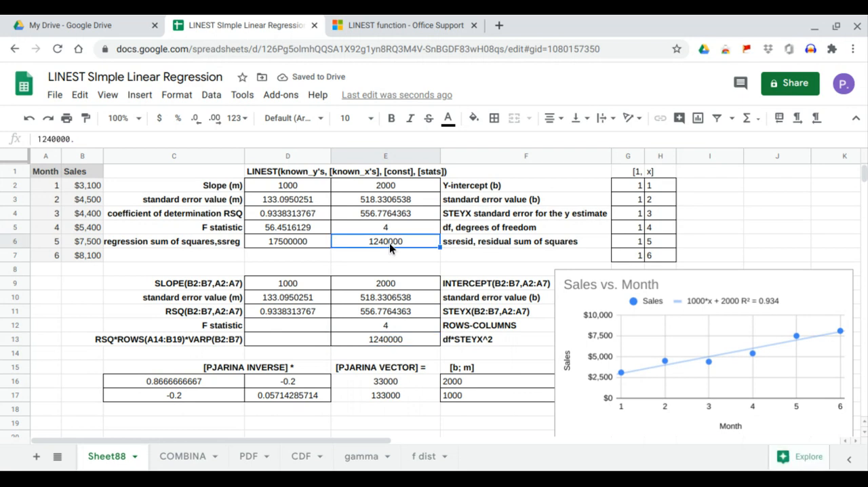
Enter =D11*ROWS(G2:H7)*VARP(B2:B7) in D13 and compare the result with the LINEST regression sum of squares in D6
{"action": "left_click", "coordinate": [294, 343]}
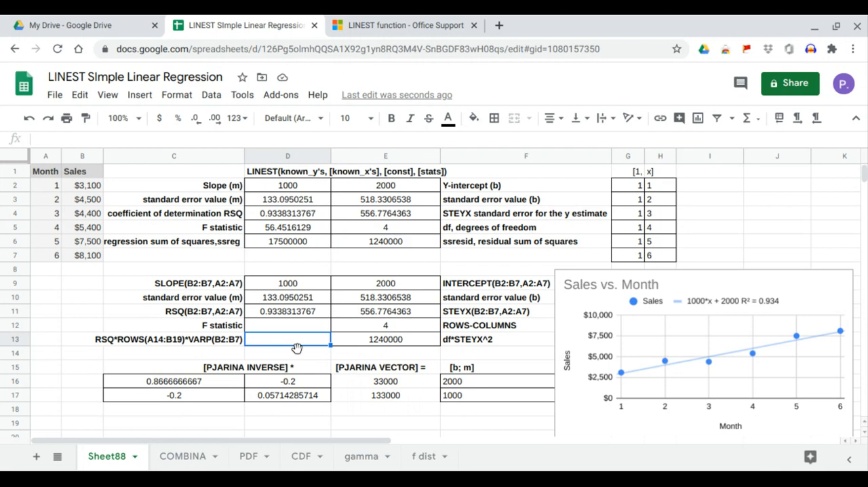
{"action": "type", "text": "="}
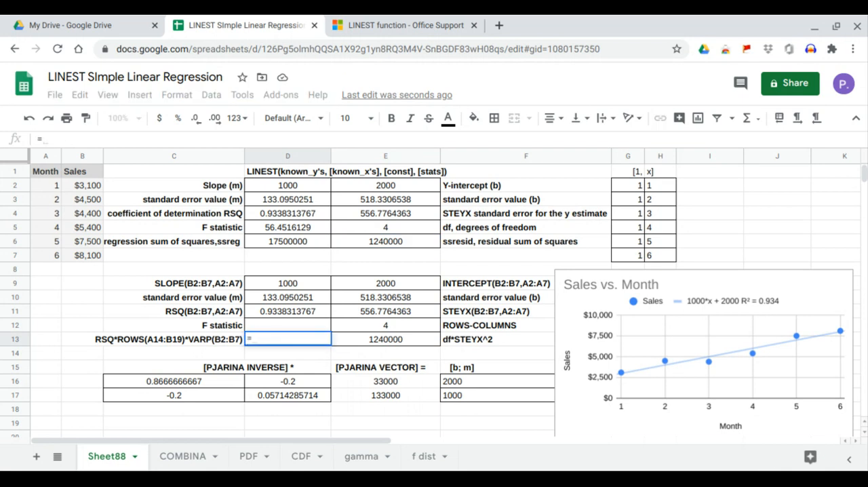
{"action": "left_click", "coordinate": [291, 313]}
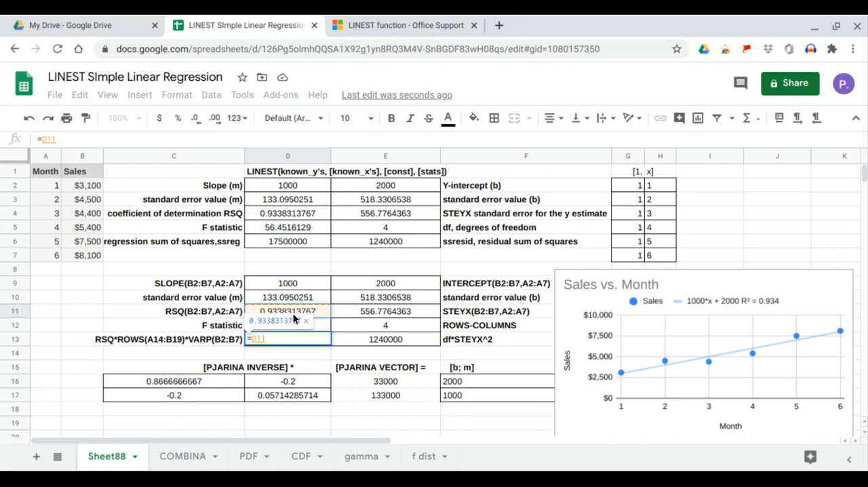
{"action": "type", "text": "*"}
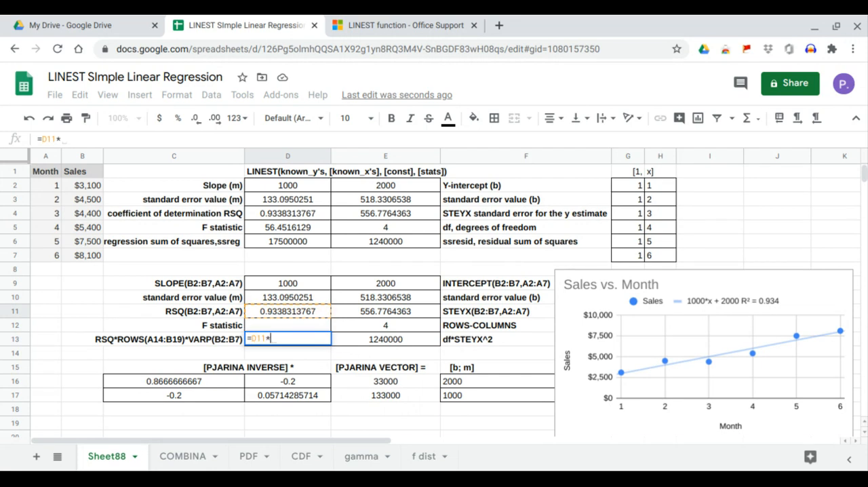
{"action": "type", "text": "ROWS("}
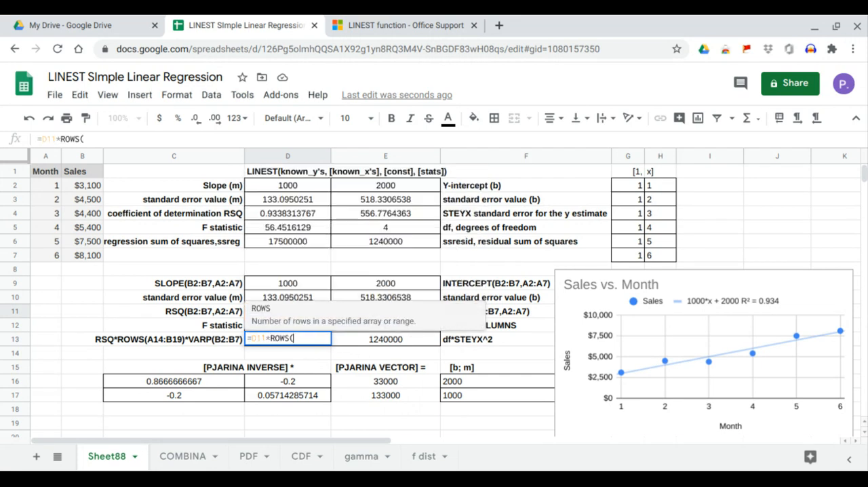
{"action": "left_click", "coordinate": [621, 188]}
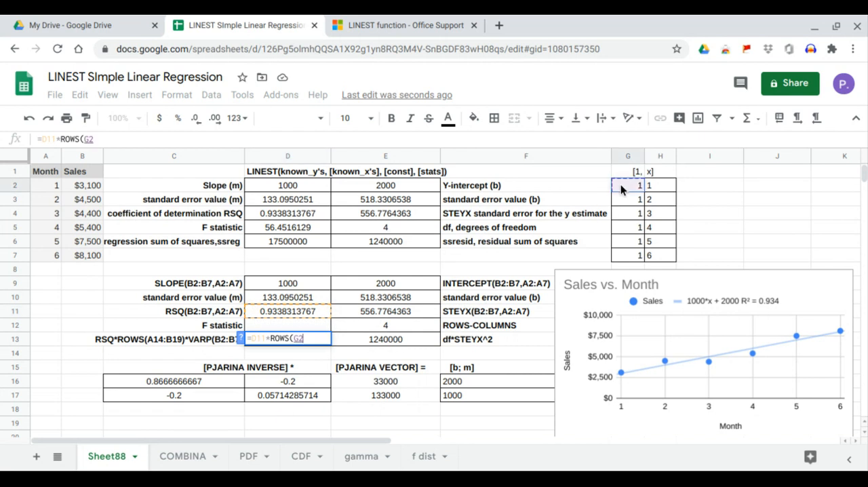
{"action": "left_click_drag", "start_coordinate": [621, 189], "coordinate": [648, 256]}
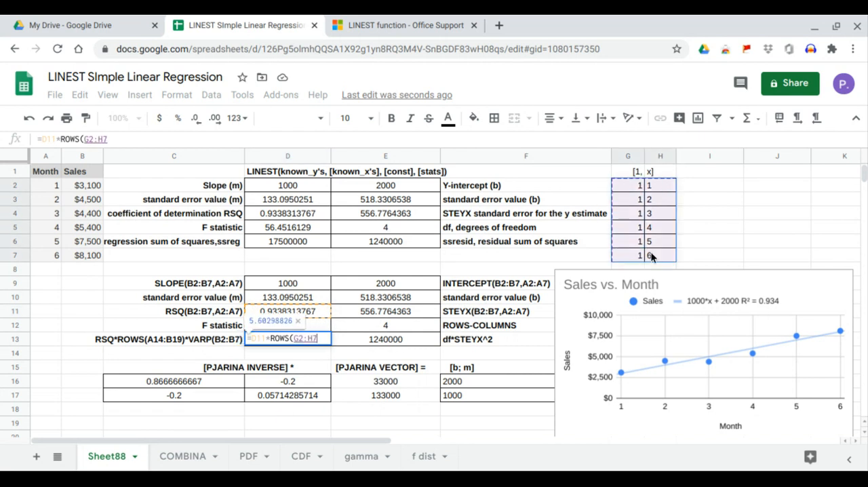
{"action": "type", "text": ")*"}
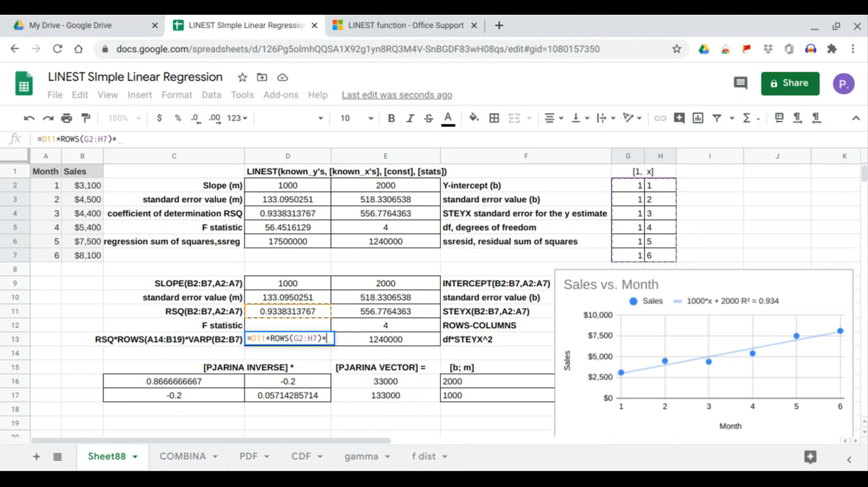
{"action": "type", "text": "varp"}
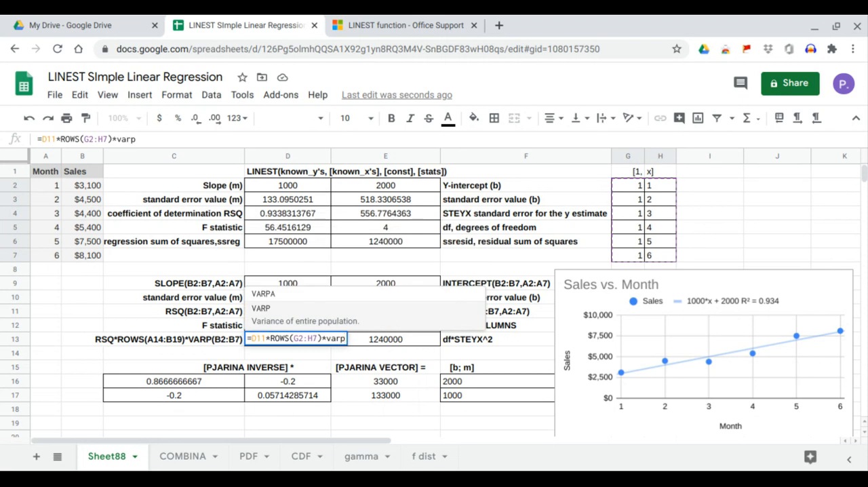
{"action": "left_click", "coordinate": [375, 307]}
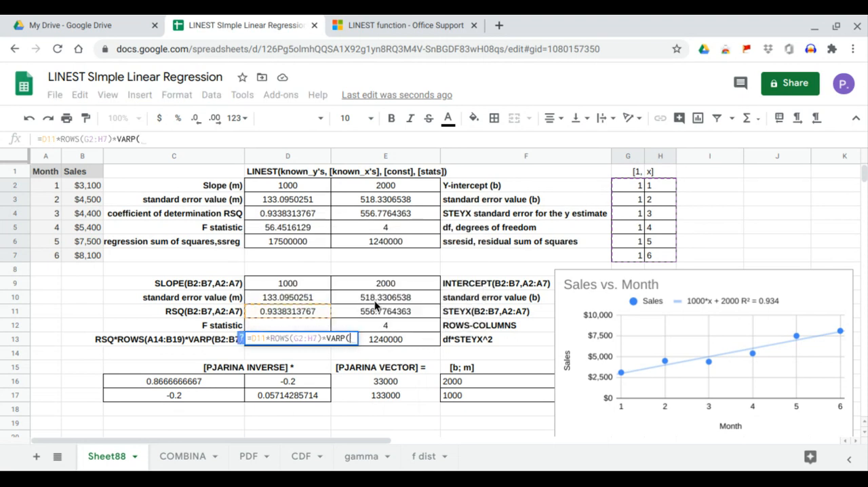
{"action": "left_click_drag", "start_coordinate": [93, 188], "coordinate": [96, 253]}
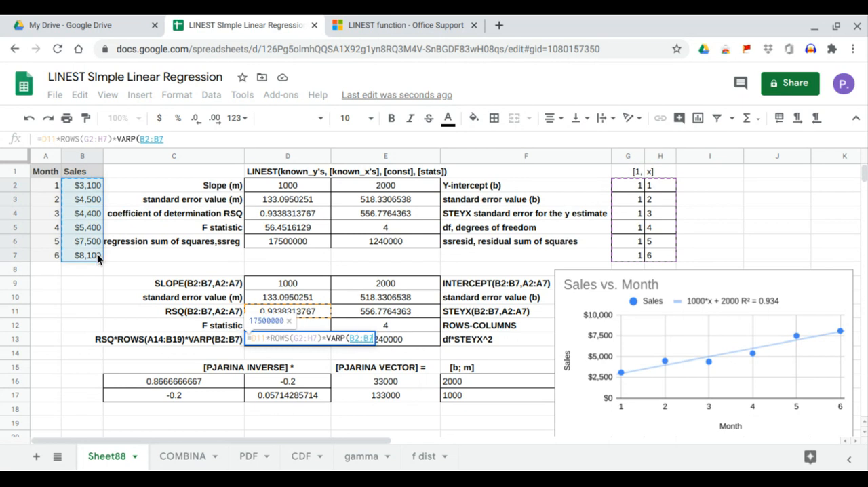
{"action": "key", "text": "Return"}
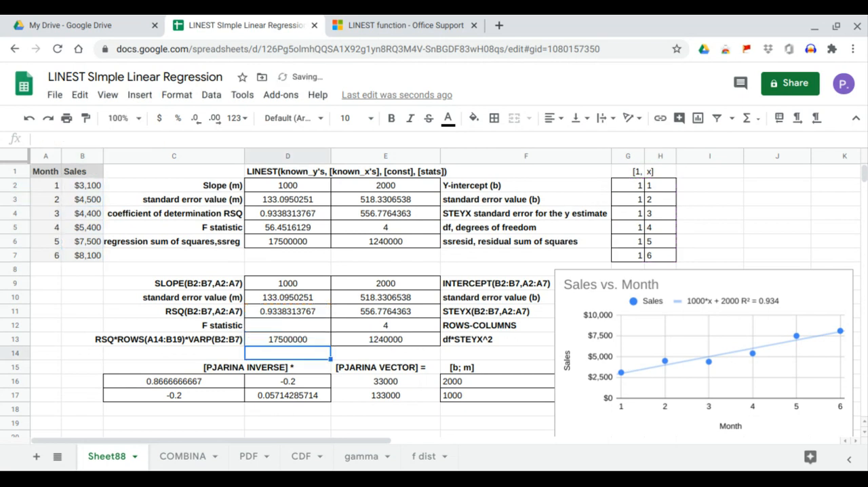
{"action": "left_click", "coordinate": [274, 340]}
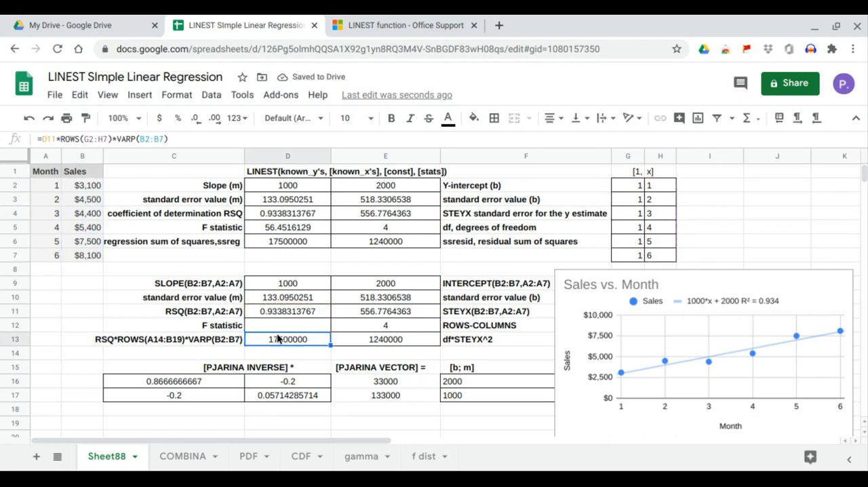
{"action": "left_click", "coordinate": [290, 240]}
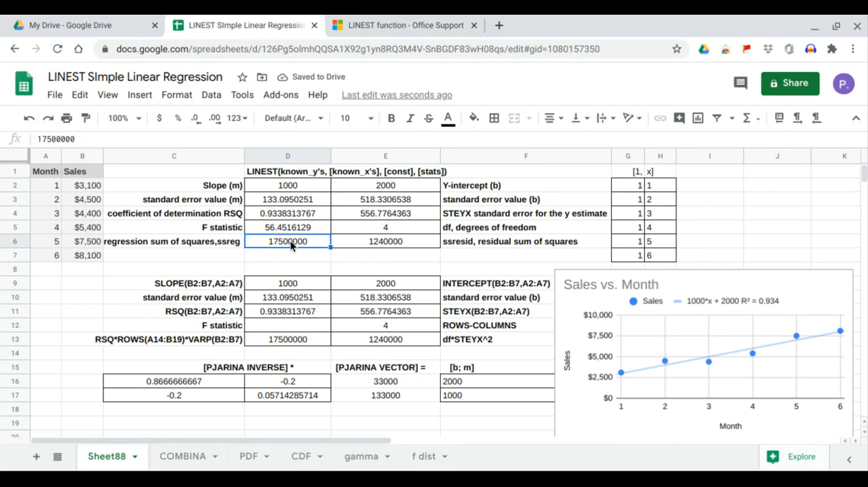
Compute the F statistic in D12 with =D13/1/E11^2 and compare the result with the LINEST F statistic in D5
{"action": "left_click", "coordinate": [284, 323]}
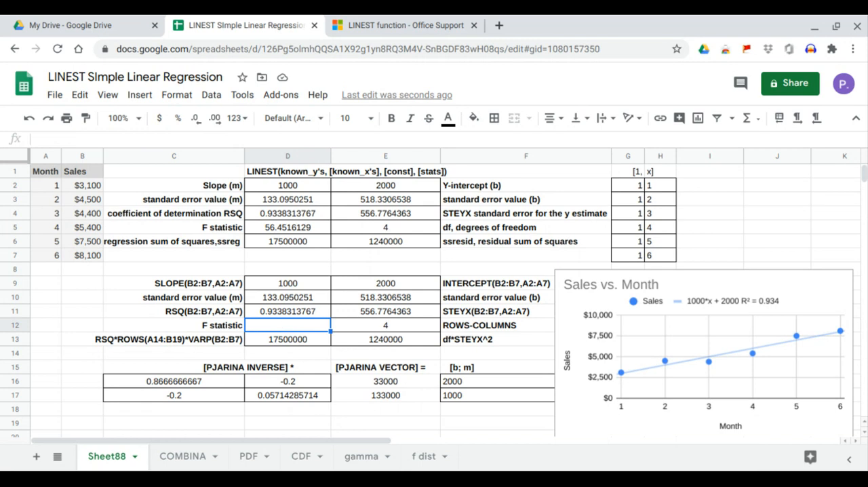
{"action": "type", "text": "="}
{"action": "left_click", "coordinate": [290, 340]}
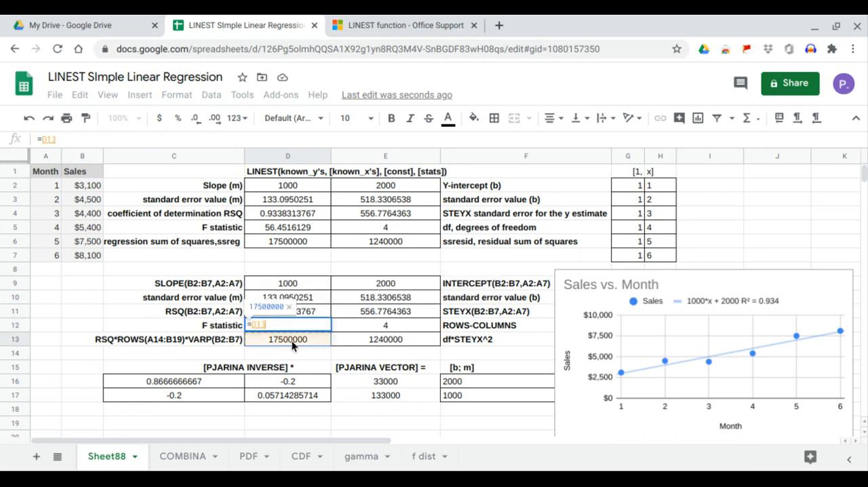
{"action": "type", "text": "/"}
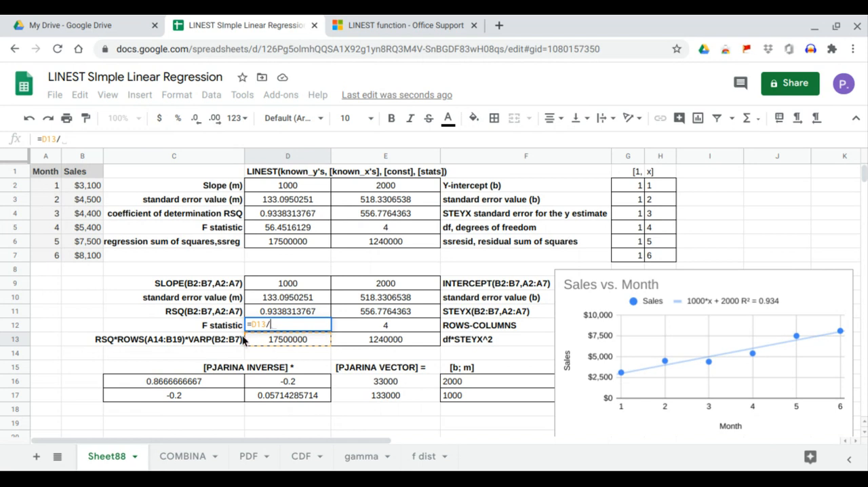
{"action": "type", "text": "1"}
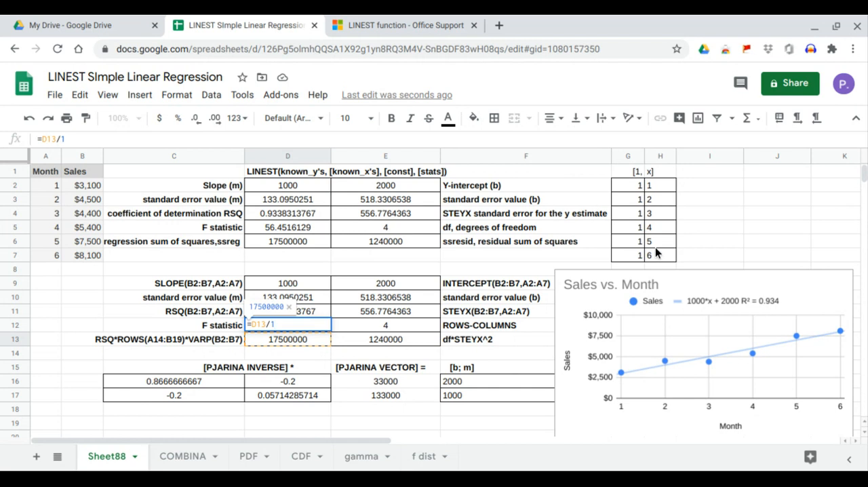
{"action": "type", "text": "/"}
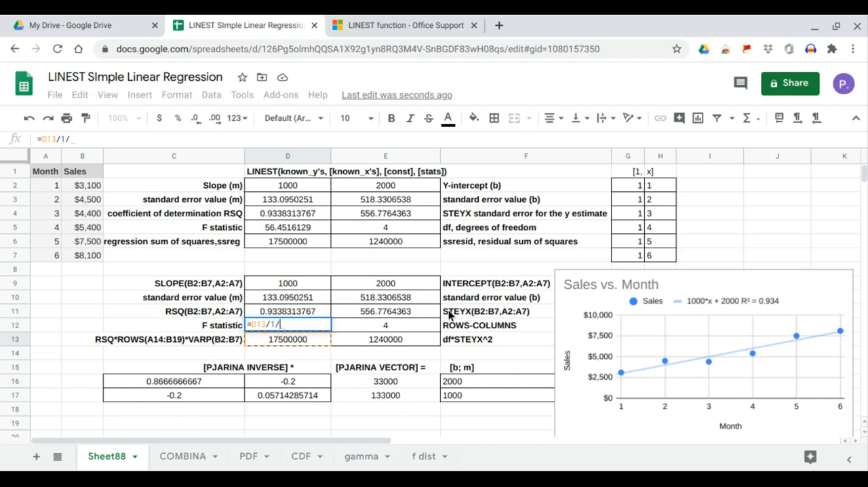
{"action": "left_click", "coordinate": [438, 314]}
{"action": "type", "text": "^2"}
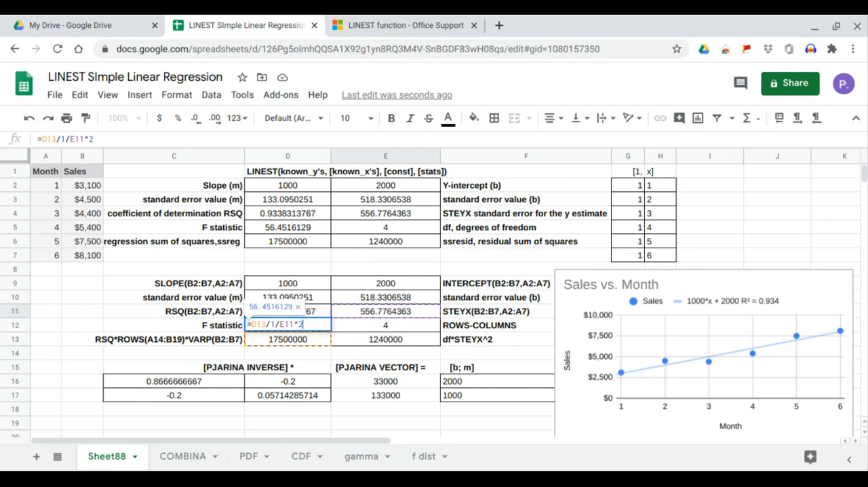
{"action": "key", "text": "Return"}
{"action": "left_click", "coordinate": [301, 327]}
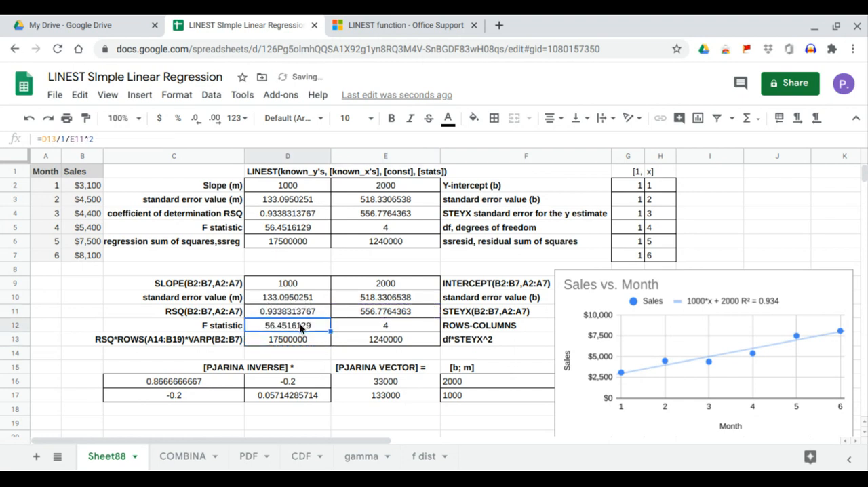
{"action": "left_click", "coordinate": [301, 228]}
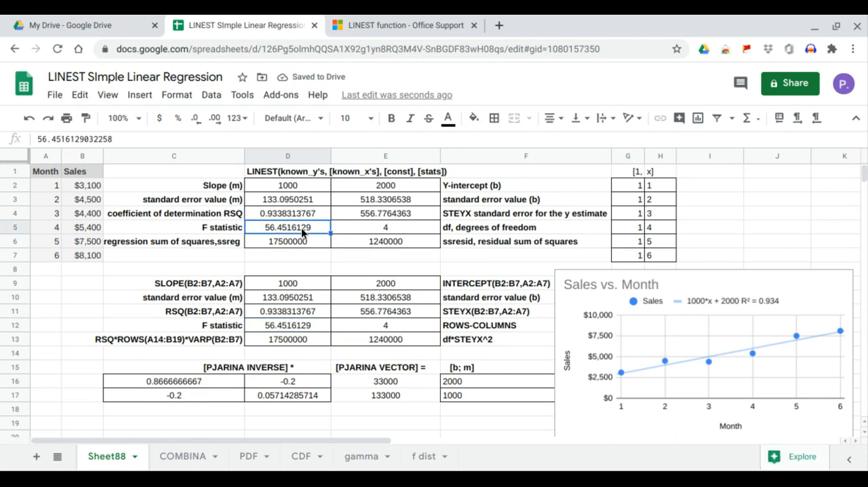